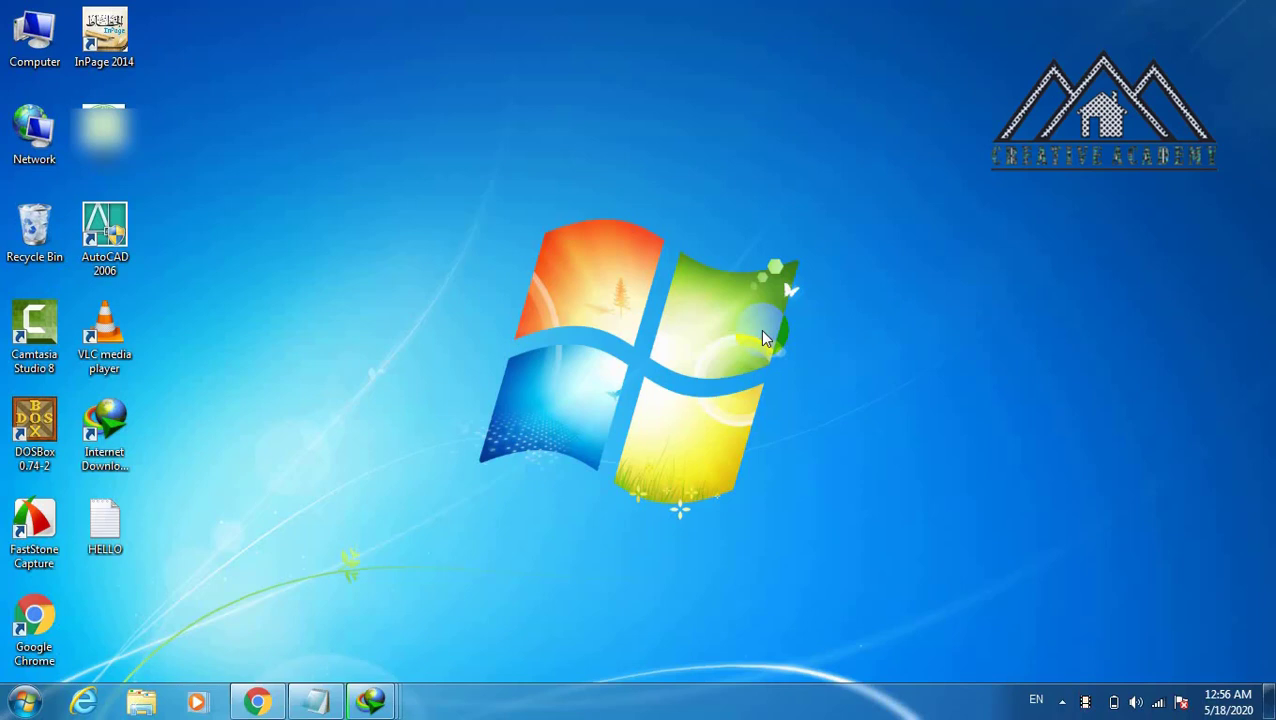
# Launch AutoCAD 2006 from its desktop shortcut and let it run past the Program Compatibility Assistant.
pyautogui.doubleClick(107, 230)
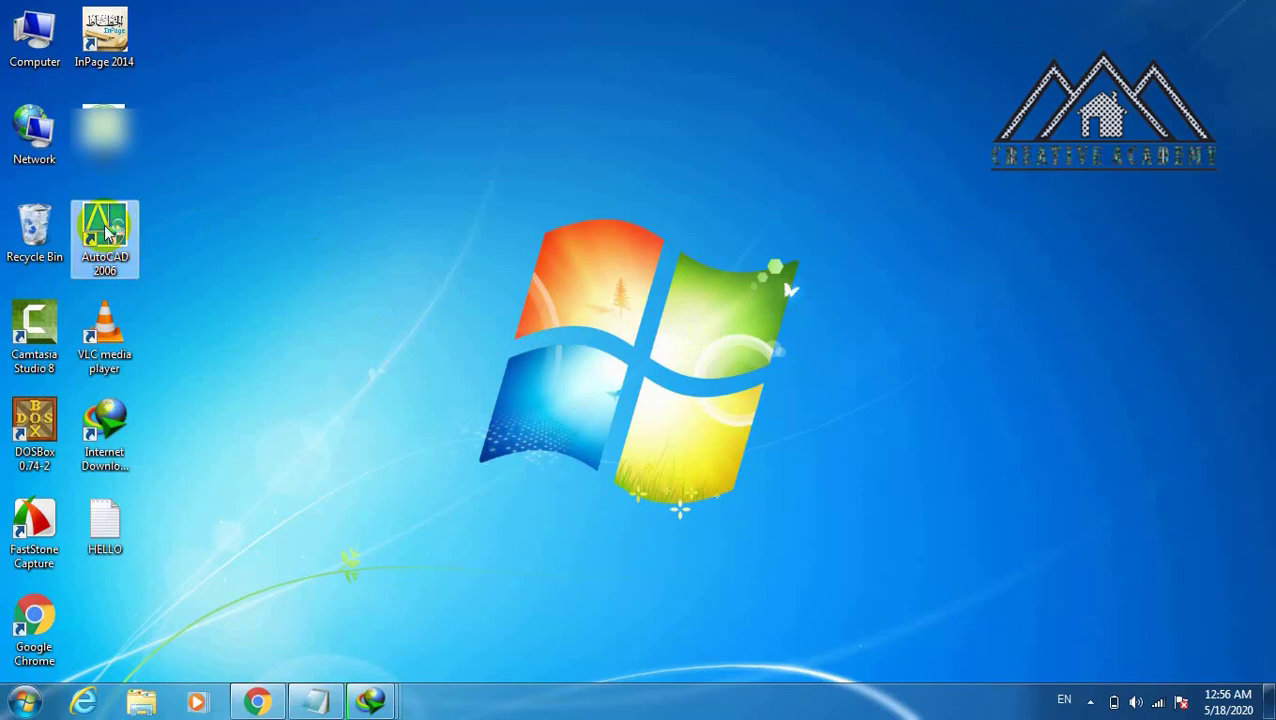
pyautogui.click(450, 300)
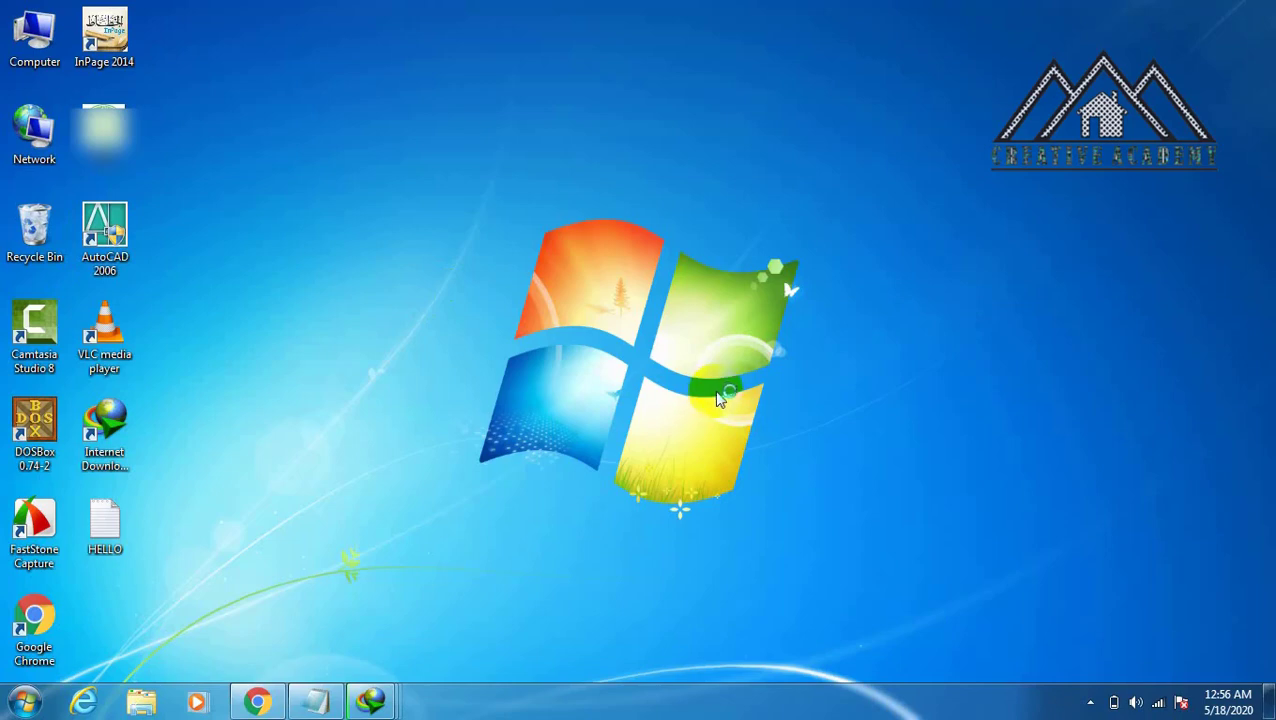
pyautogui.click(776, 401)
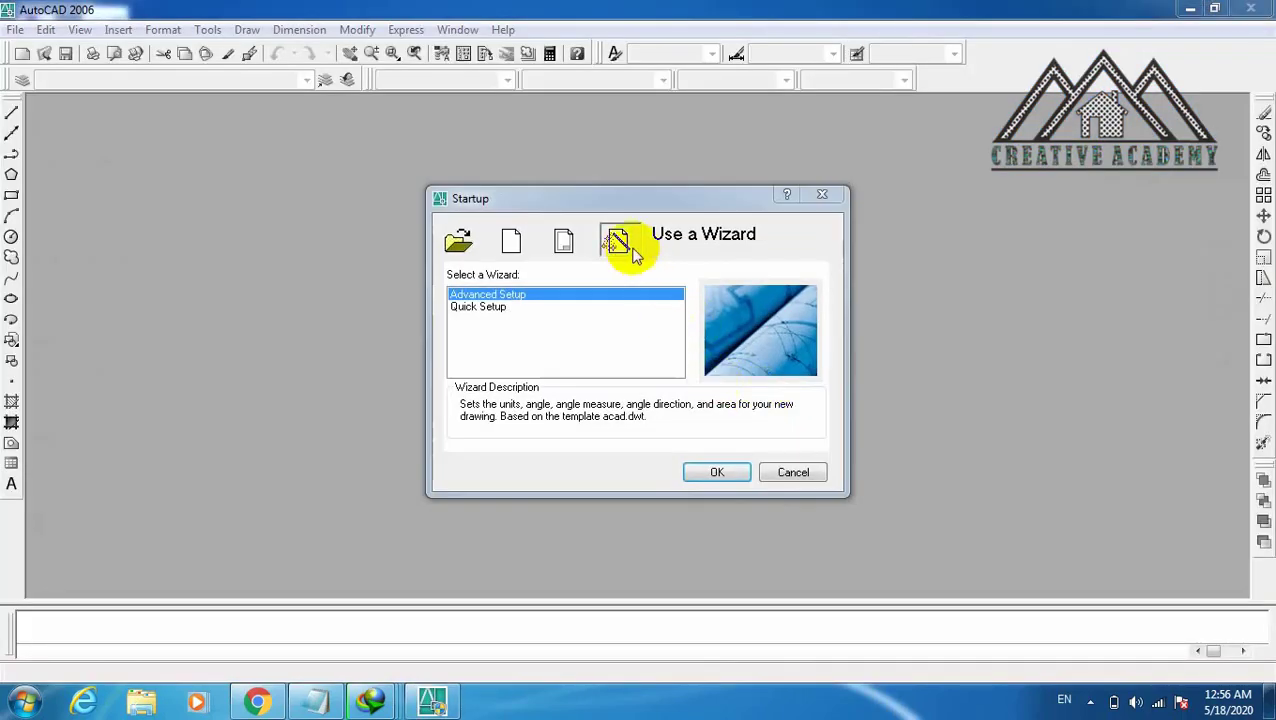
# Create an Advanced Setup drawing in Engineering units at 0'-0" precision, with the UCS icon set to Noorigin.
pyautogui.click(724, 473)
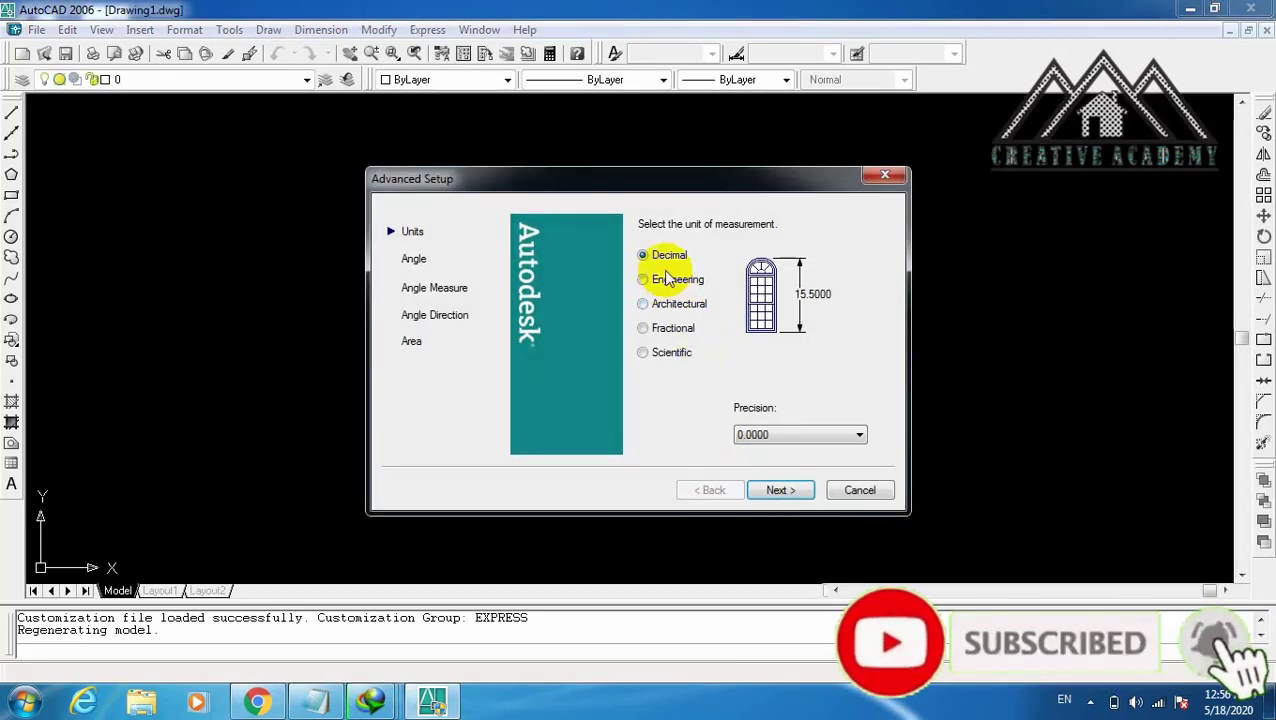
pyautogui.click(672, 279)
pyautogui.click(790, 436)
pyautogui.click(765, 447)
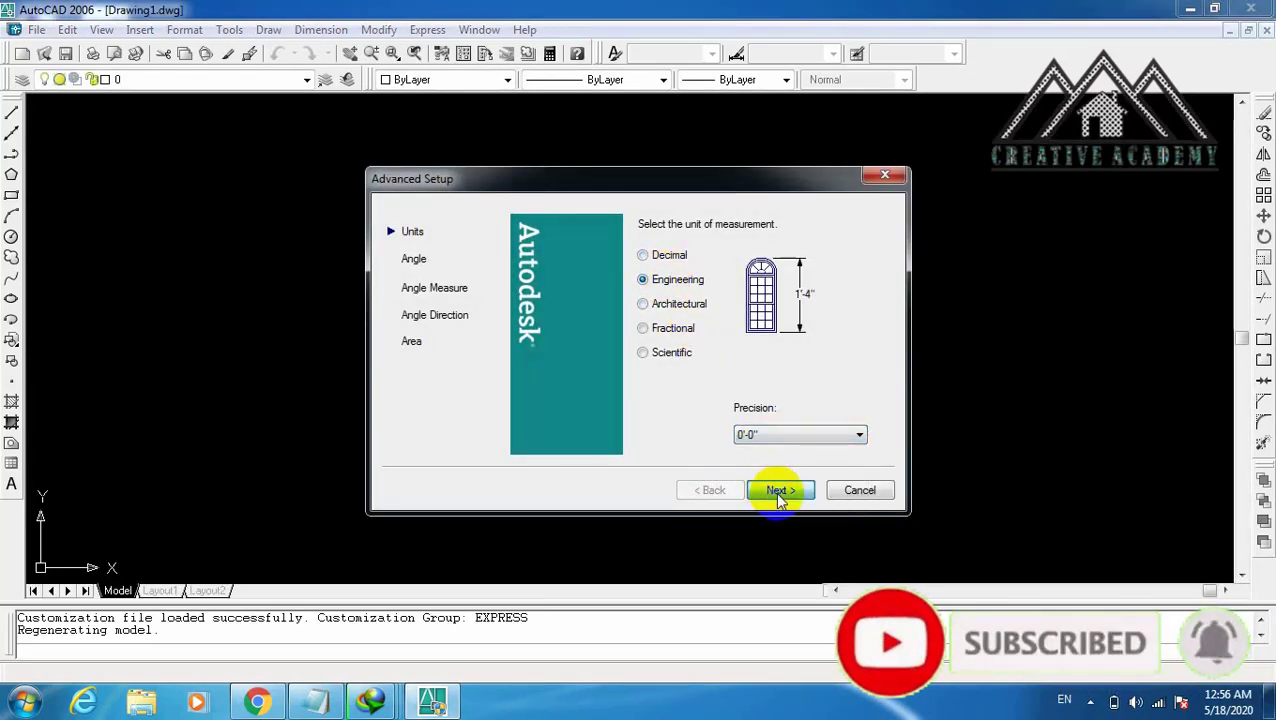
pyautogui.click(777, 491)
pyautogui.click(777, 492)
pyautogui.click(777, 492)
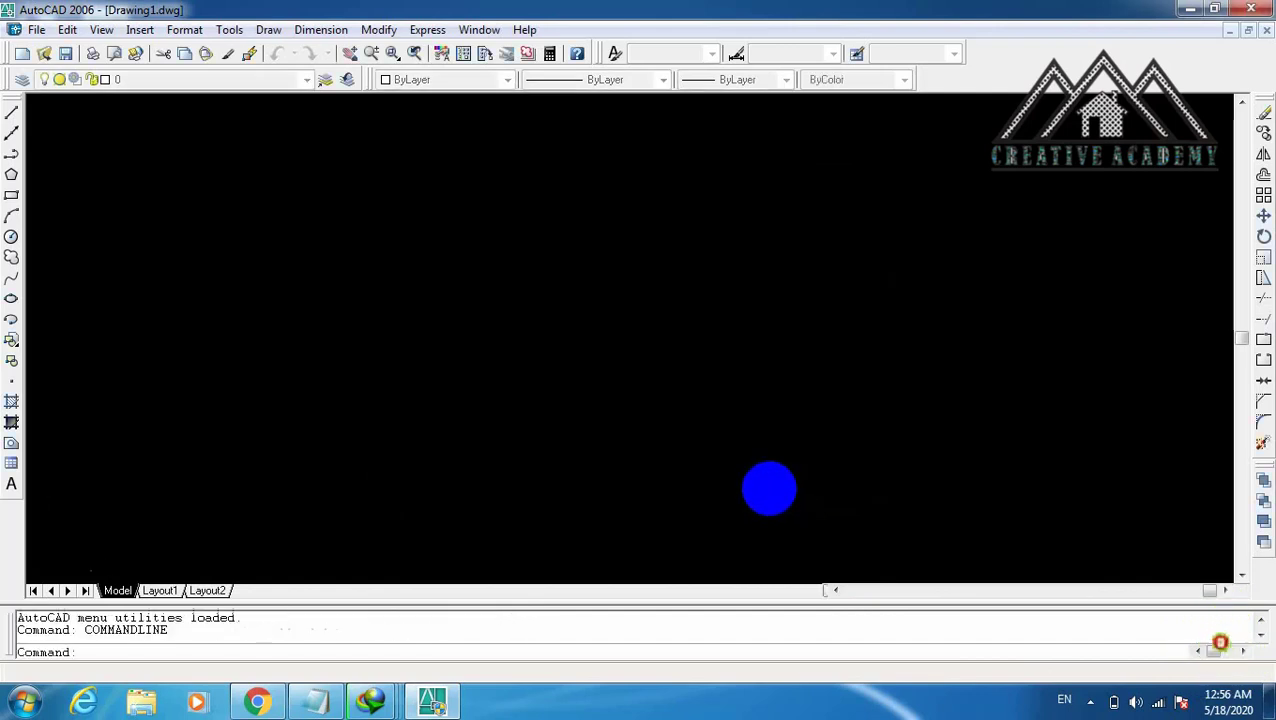
pyautogui.click(101, 29)
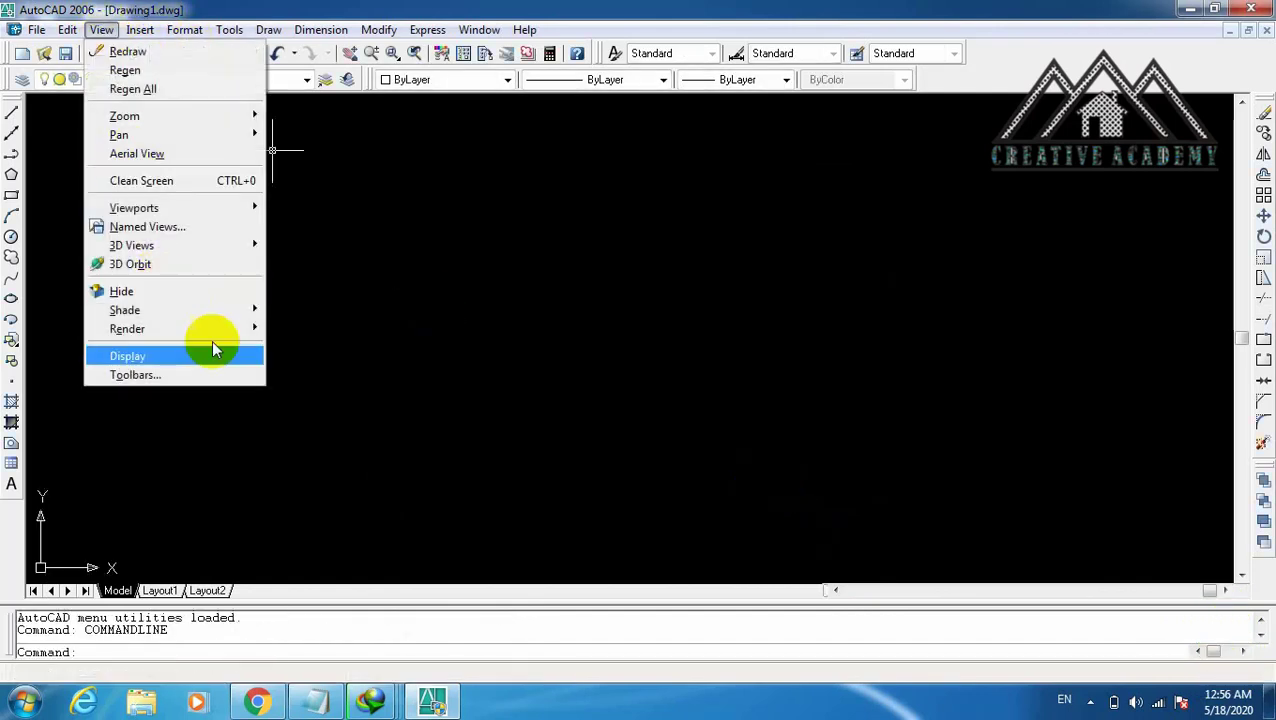
pyautogui.moveTo(310, 356)
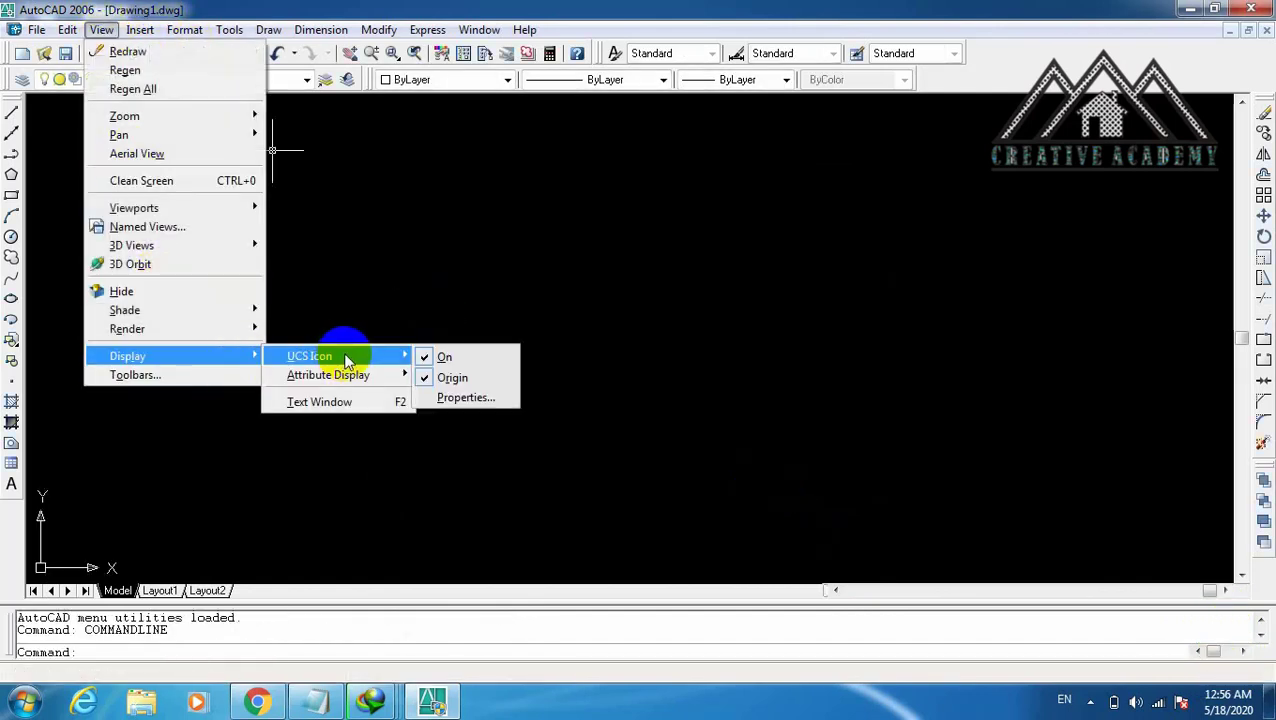
pyautogui.click(452, 380)
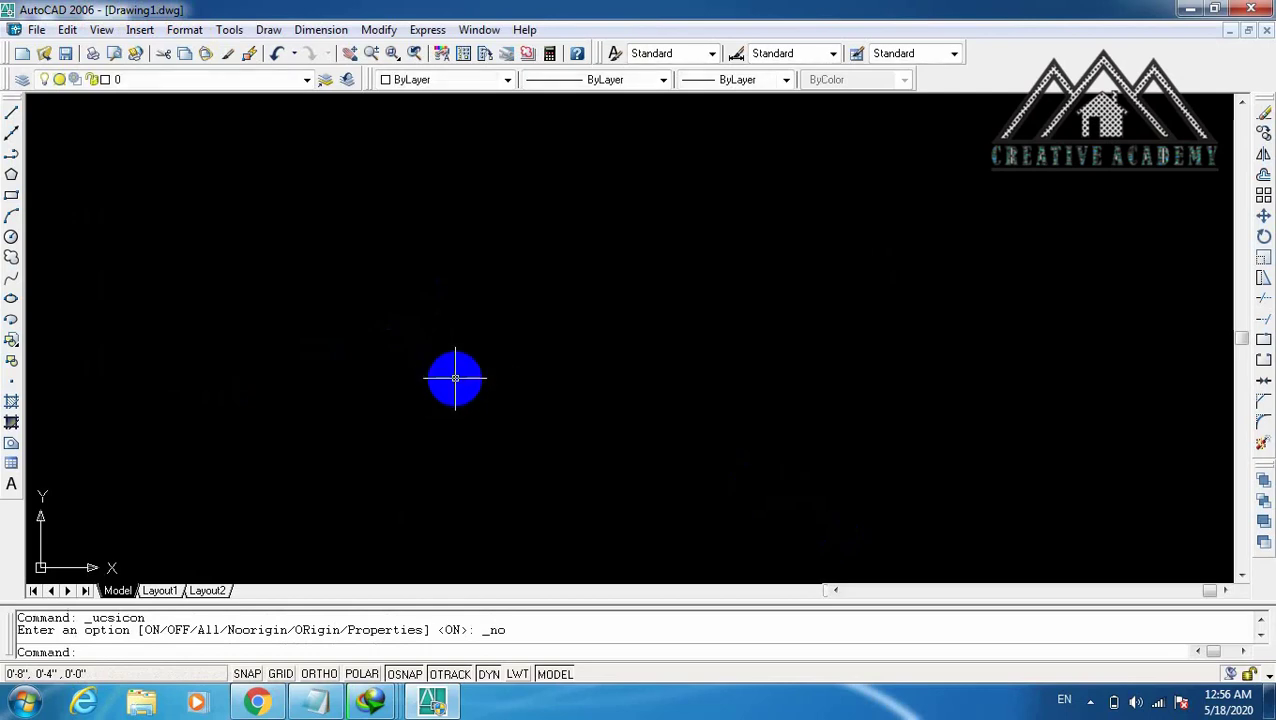
# Sketch a freehand revision cloud, then select and delete it.
pyautogui.click(12, 258)
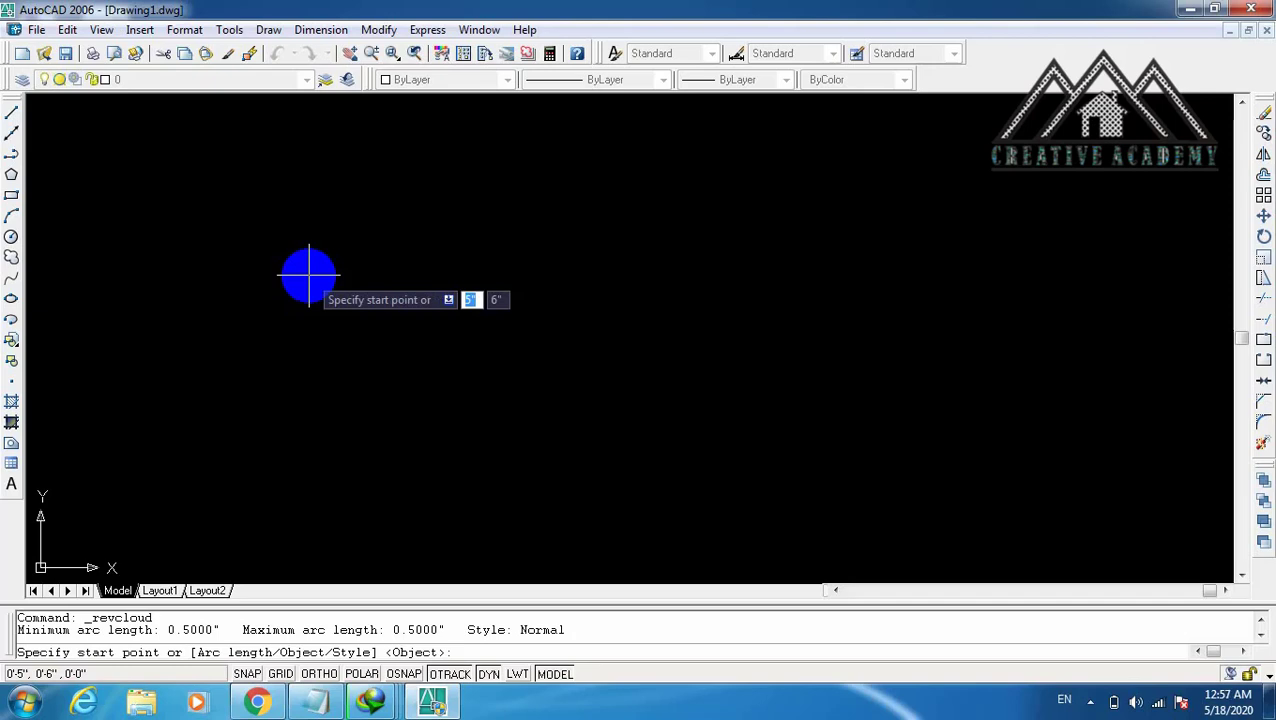
pyautogui.click(309, 274)
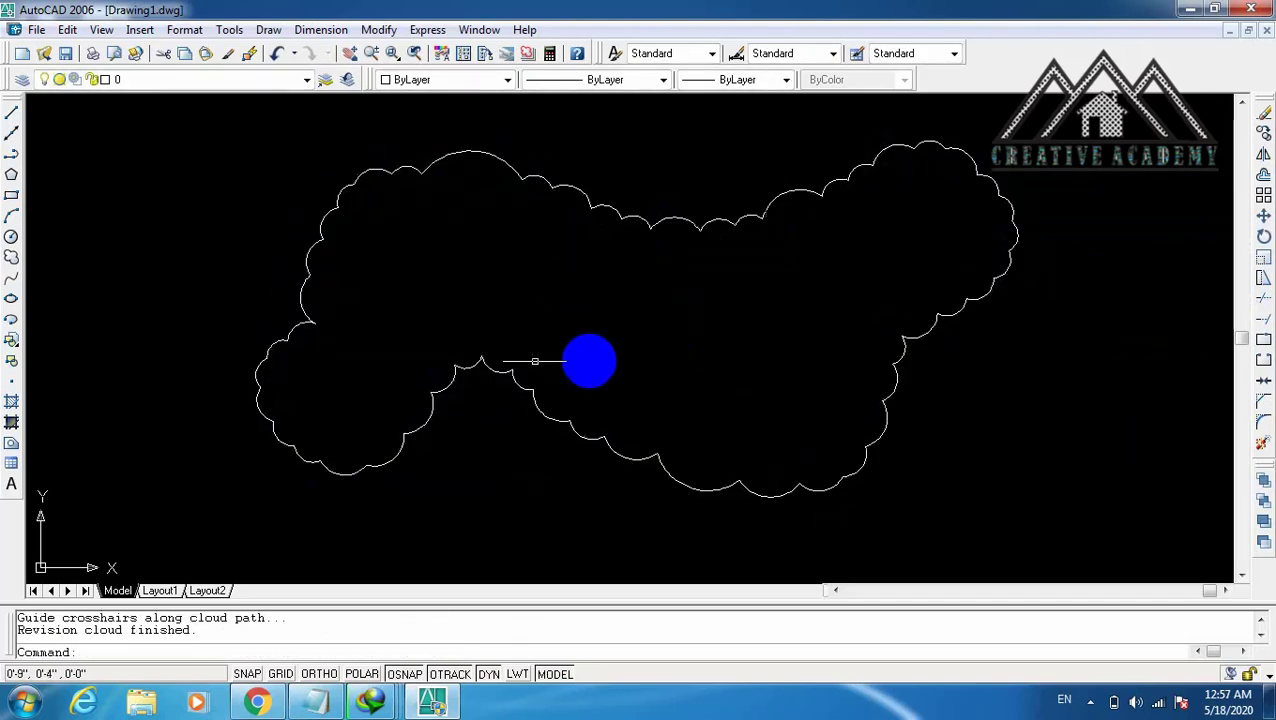
pyautogui.click(621, 213)
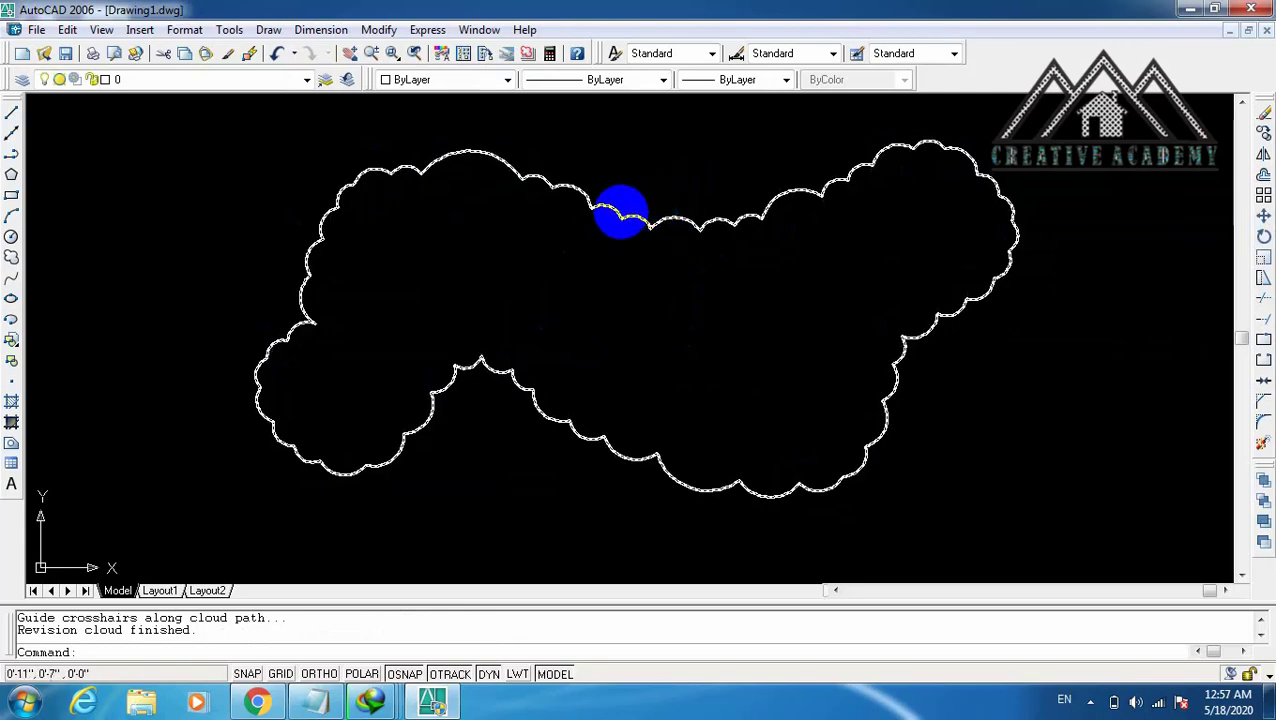
pyautogui.scroll(2, 600, 210)
pyautogui.scroll(-3, 630, 205)
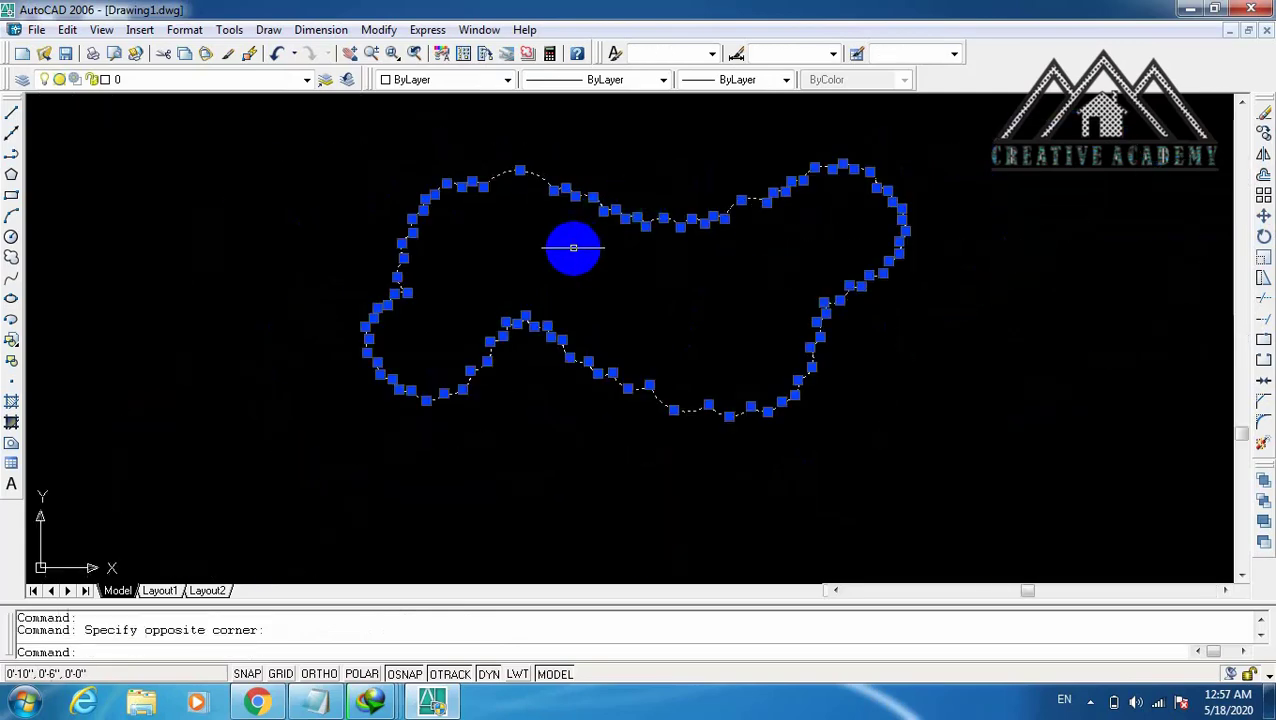
pyautogui.press('Delete')
# Sketch a second freehand revision cloud, then select and delete it.
pyautogui.click(11, 257)
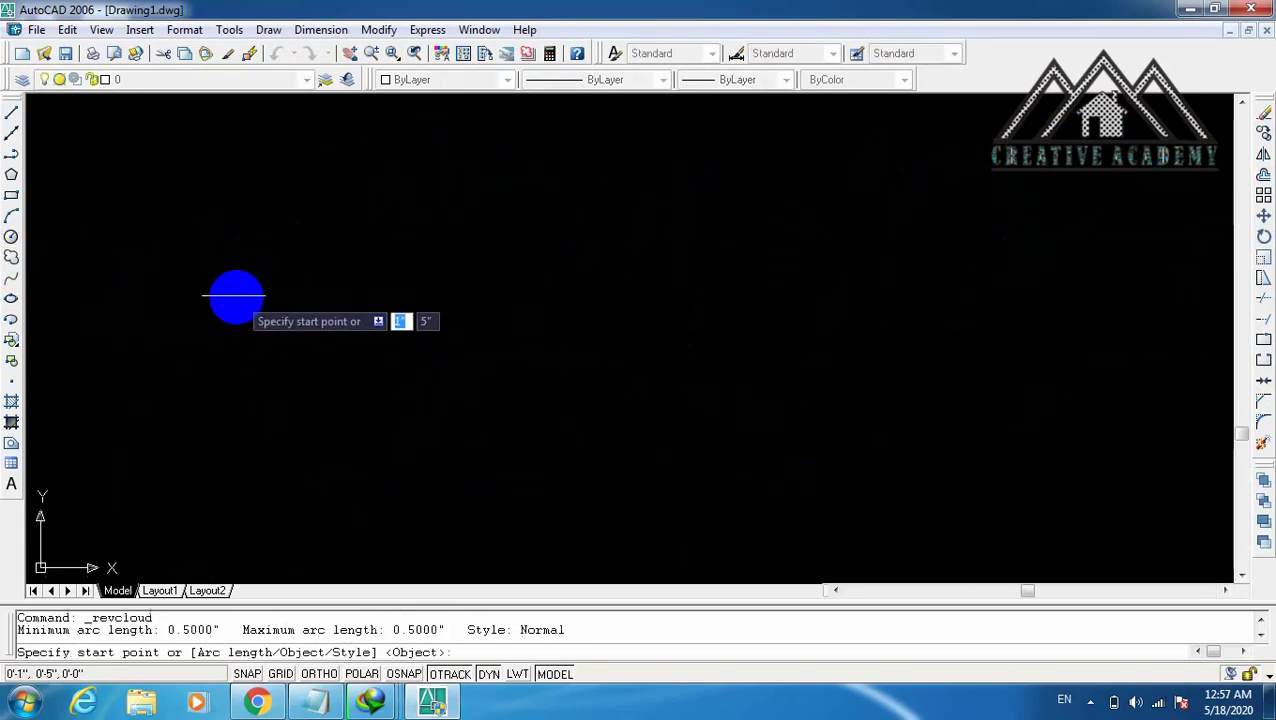
pyautogui.click(233, 296)
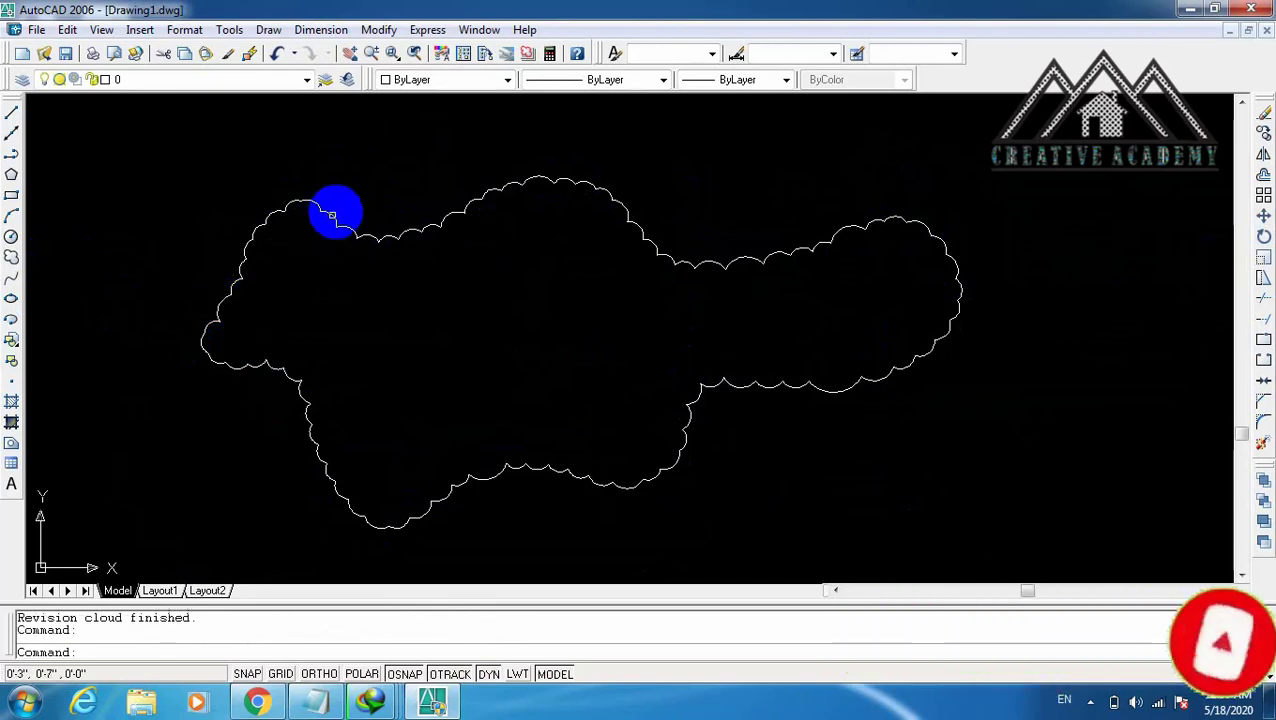
pyautogui.click(331, 215)
pyautogui.press('Delete')
pyautogui.click(11, 257)
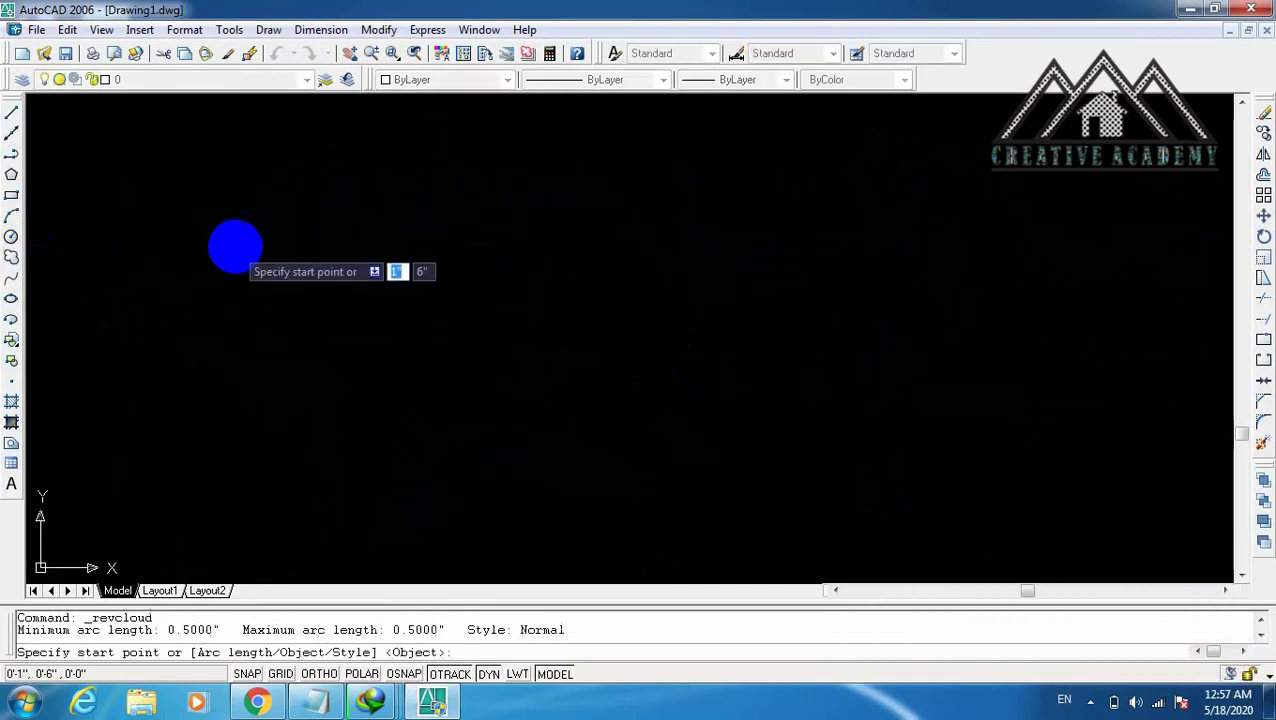
pyautogui.click(340, 250)
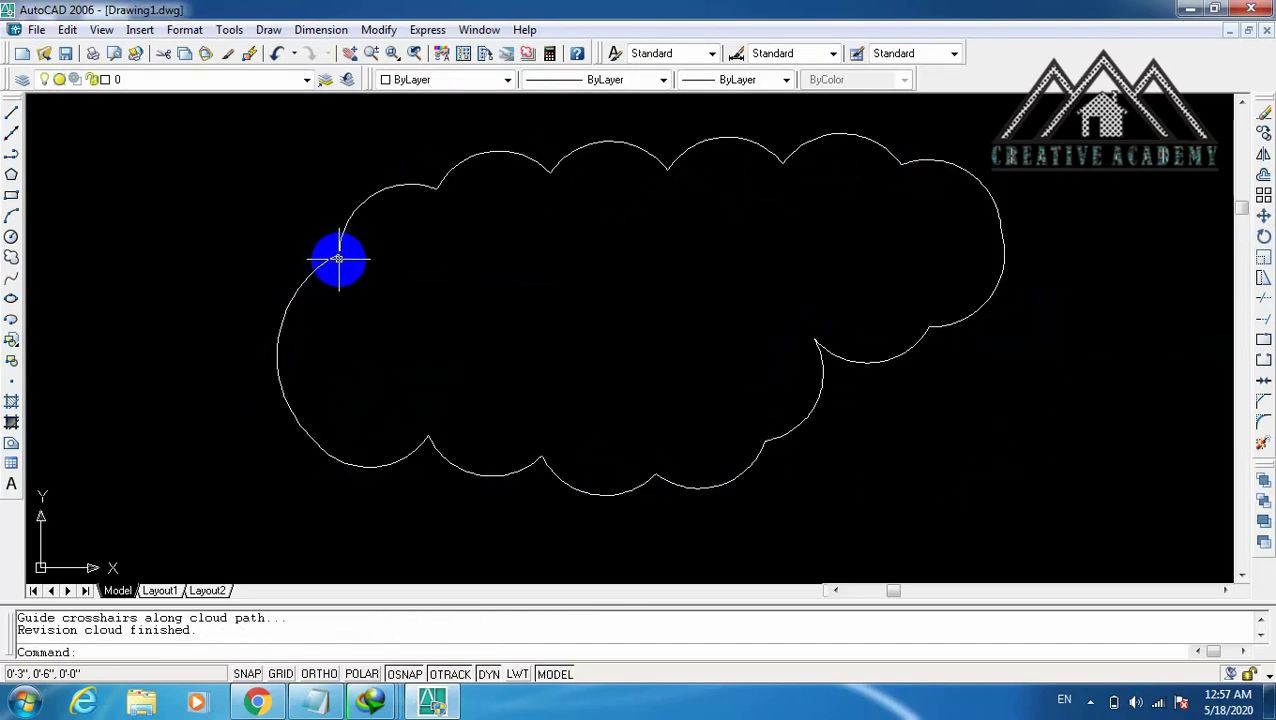
pyautogui.click(372, 201)
pyautogui.click(370, 196)
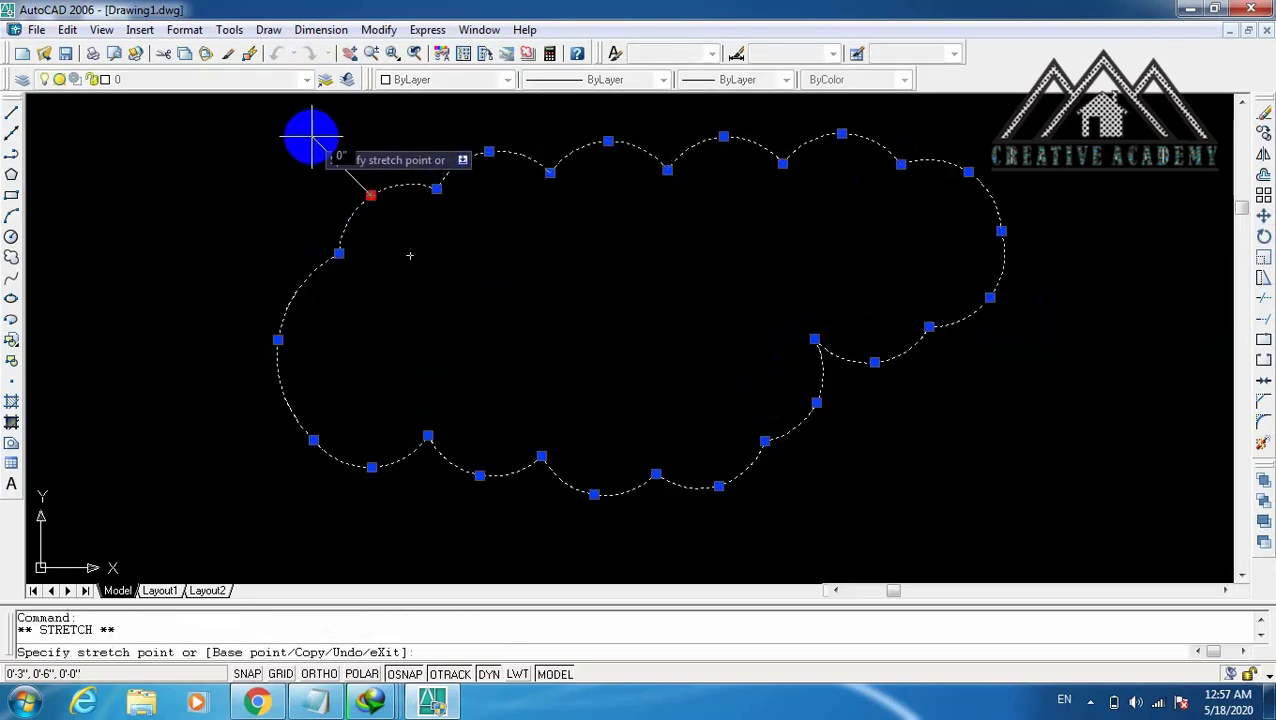
pyautogui.click(339, 251)
pyautogui.click(277, 253)
pyautogui.click(281, 342)
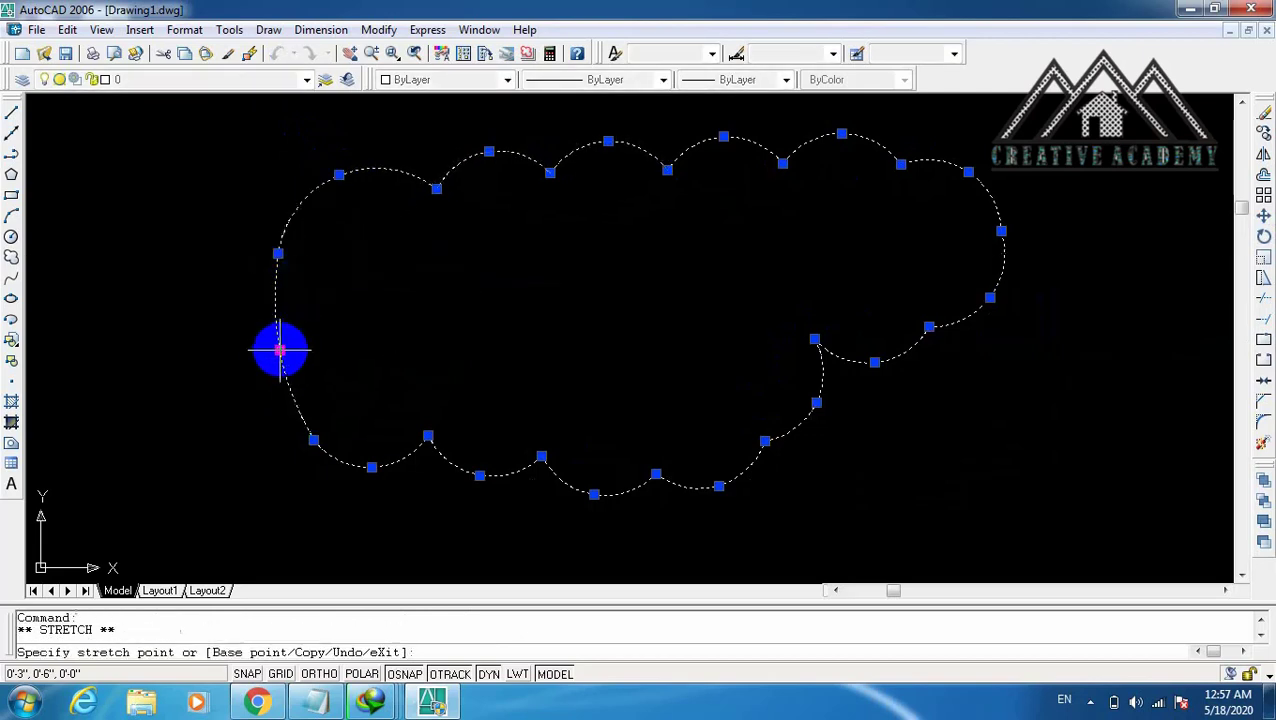
pyautogui.click(429, 320)
pyautogui.click(429, 440)
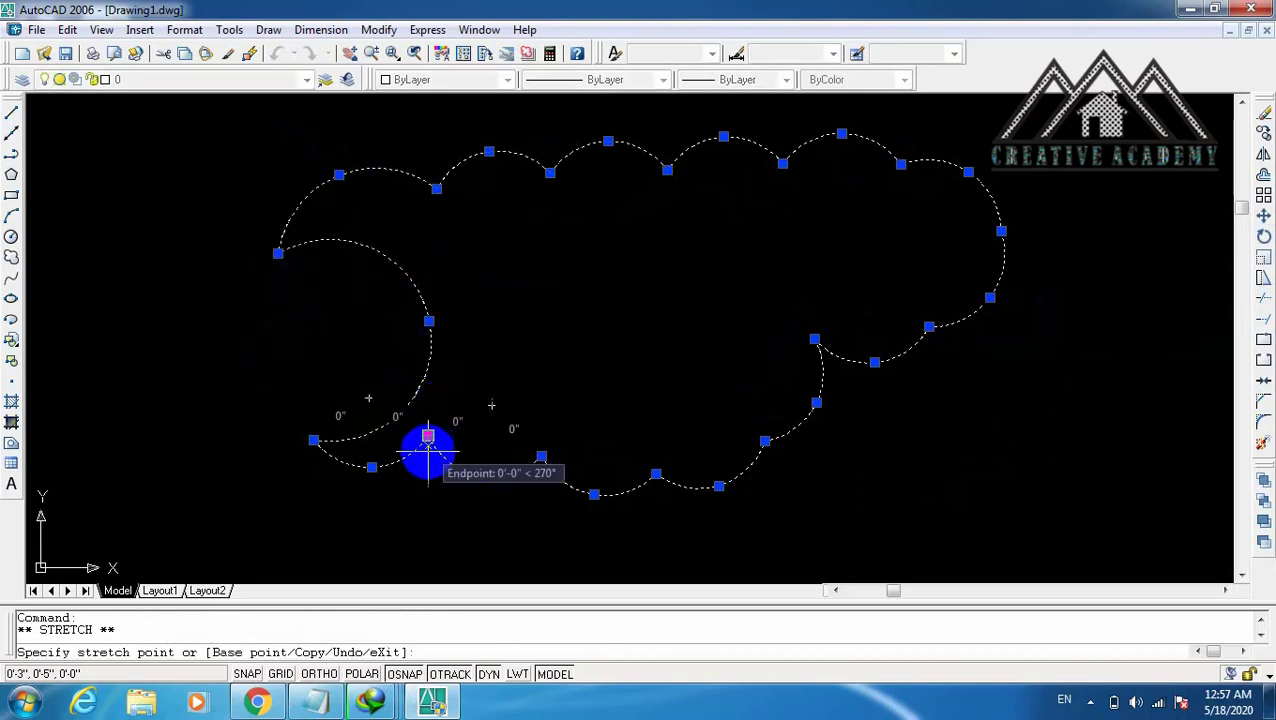
pyautogui.click(427, 438)
pyautogui.click(480, 475)
pyautogui.click(471, 521)
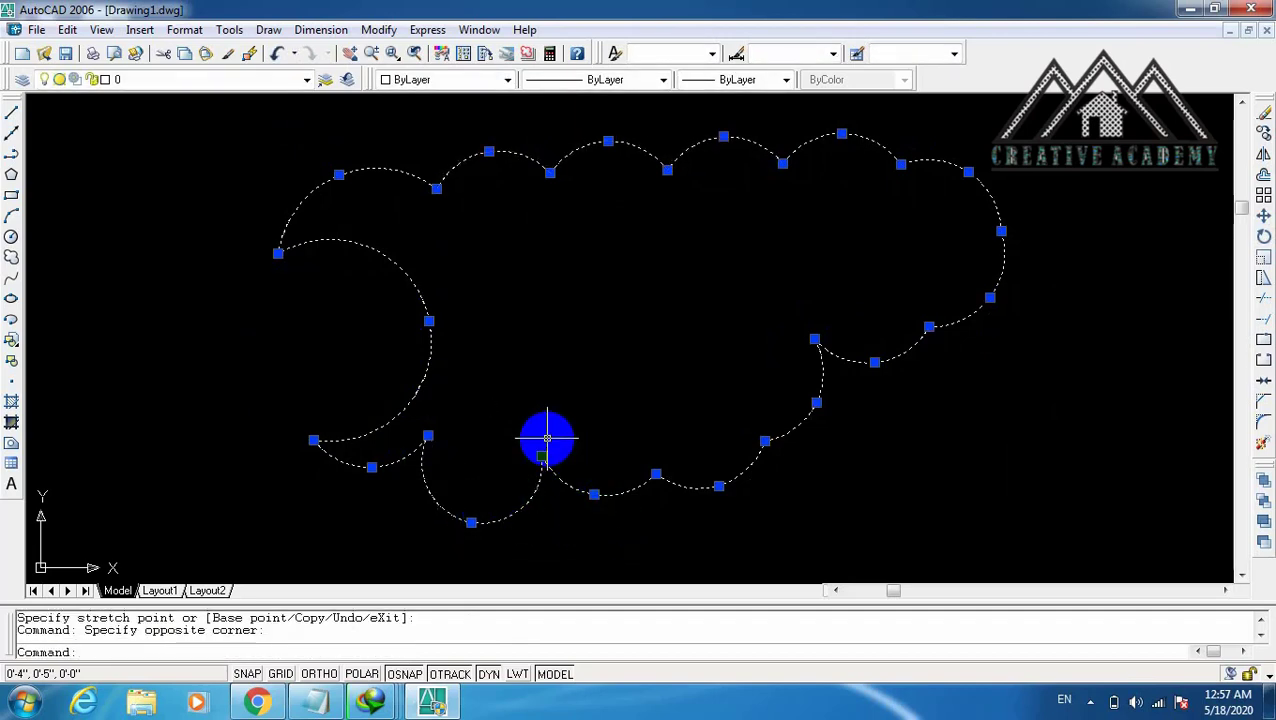
pyautogui.press('Delete')
pyautogui.click(11, 257)
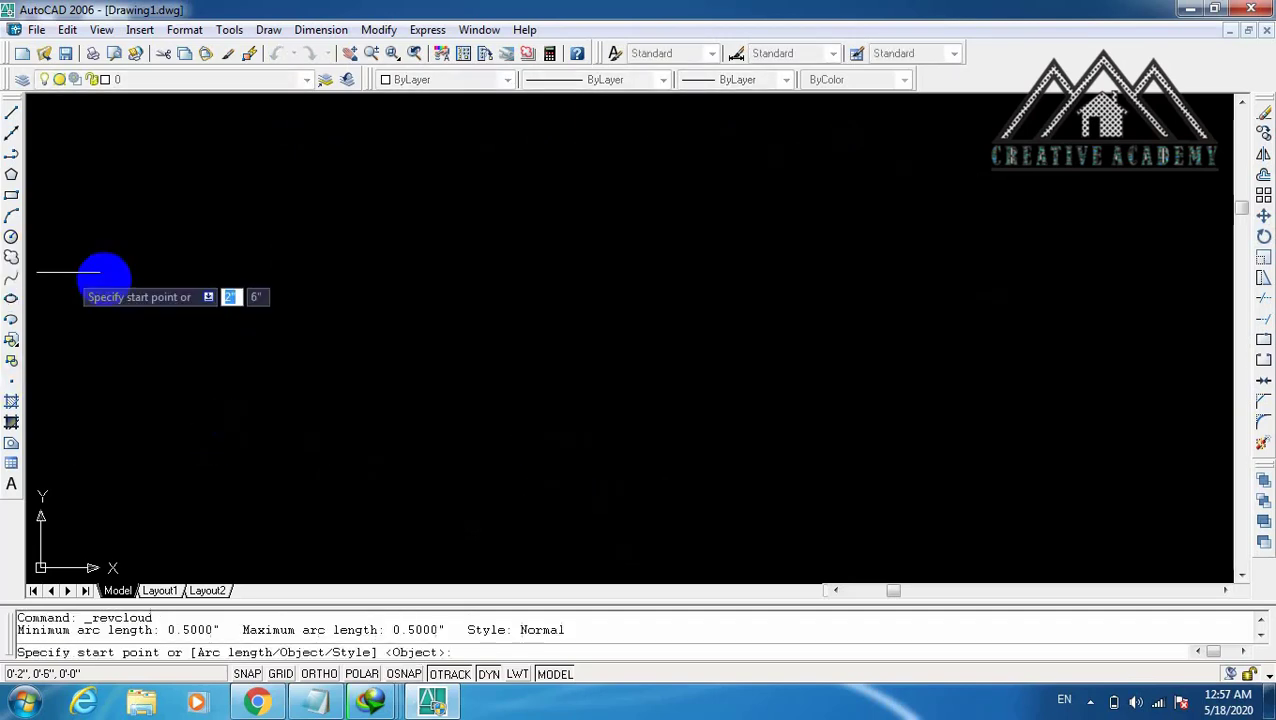
pyautogui.click(289, 248)
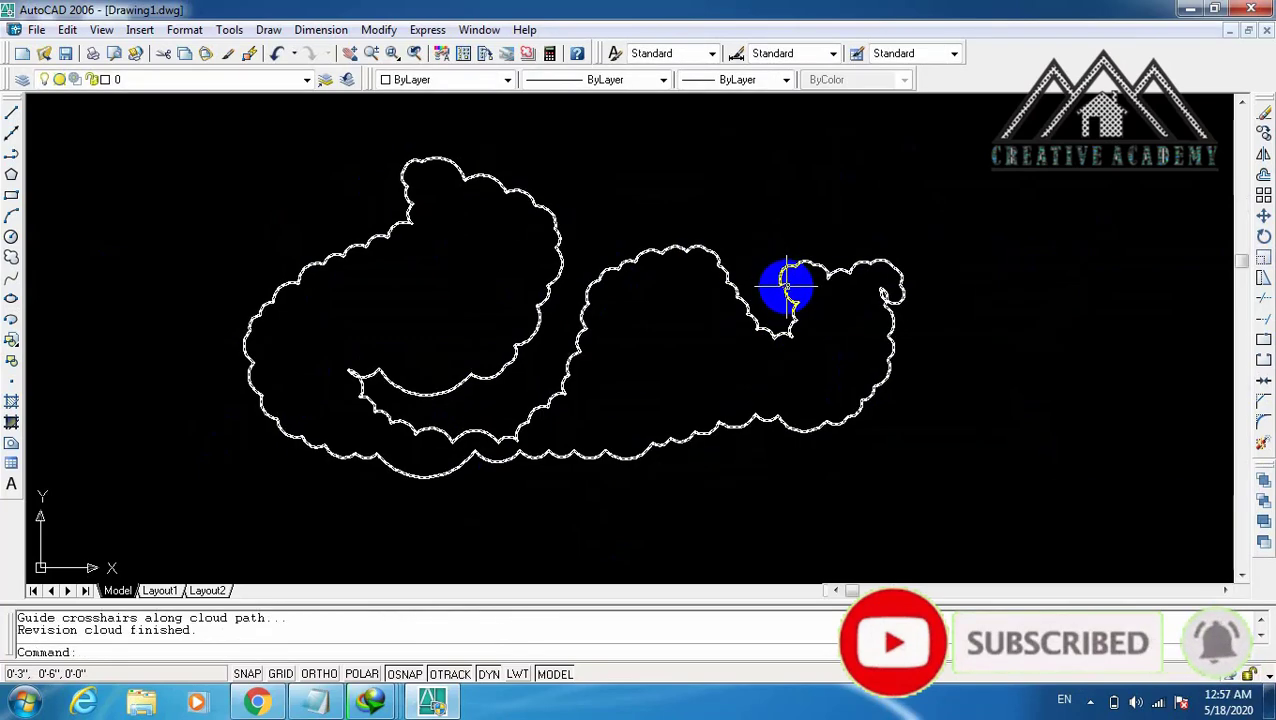
pyautogui.click(789, 290)
pyautogui.press('Delete')
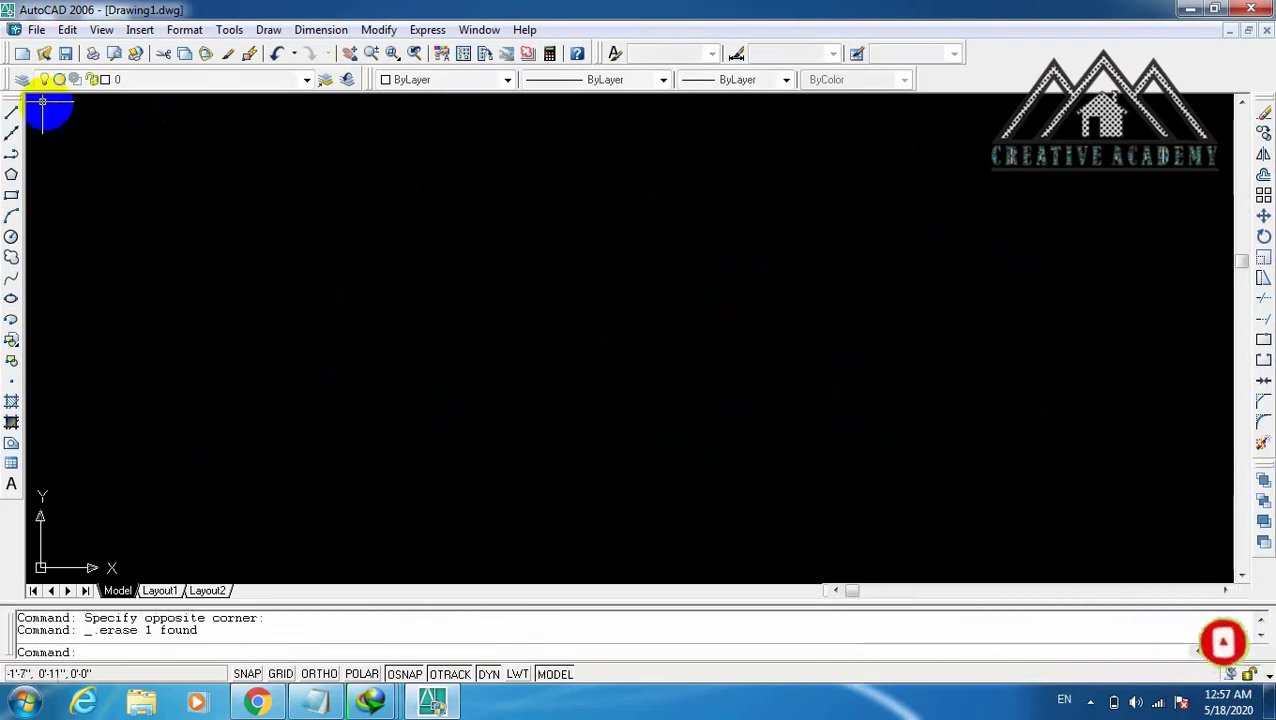
# Start a revision cloud and set its arc lengths to minimum 4 and maximum 8.
pyautogui.click(11, 258)
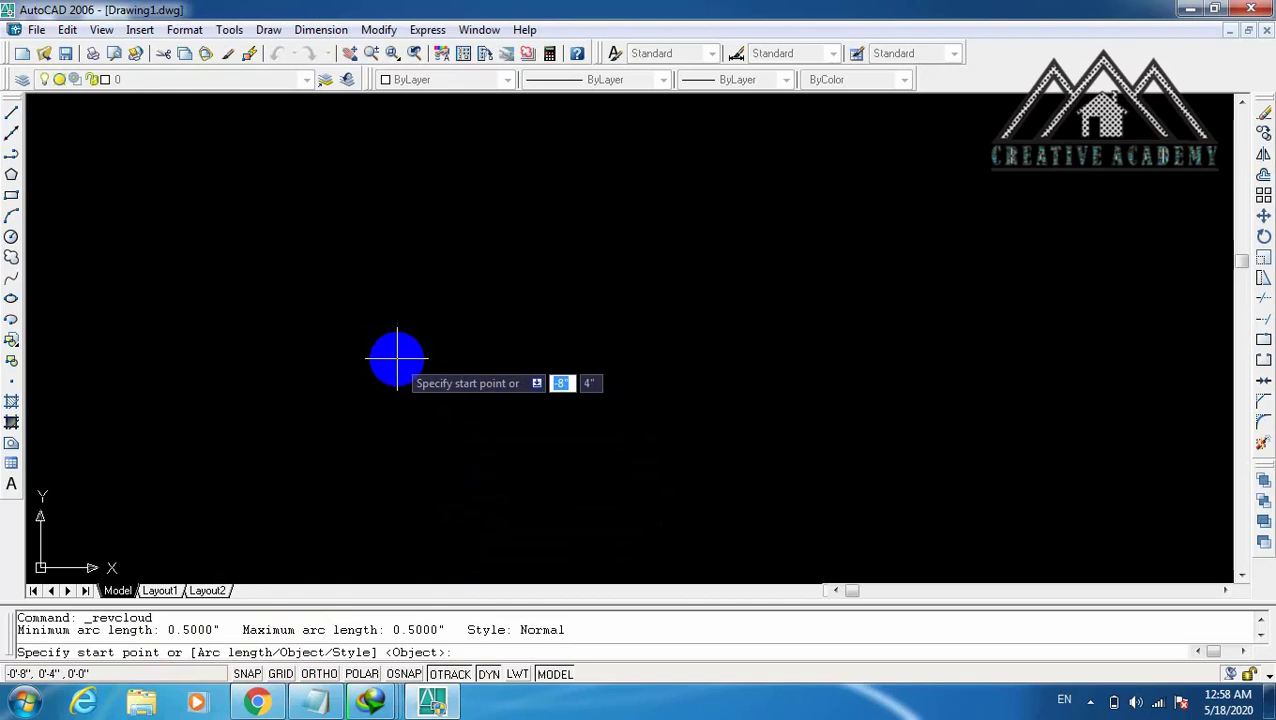
pyautogui.write('A')
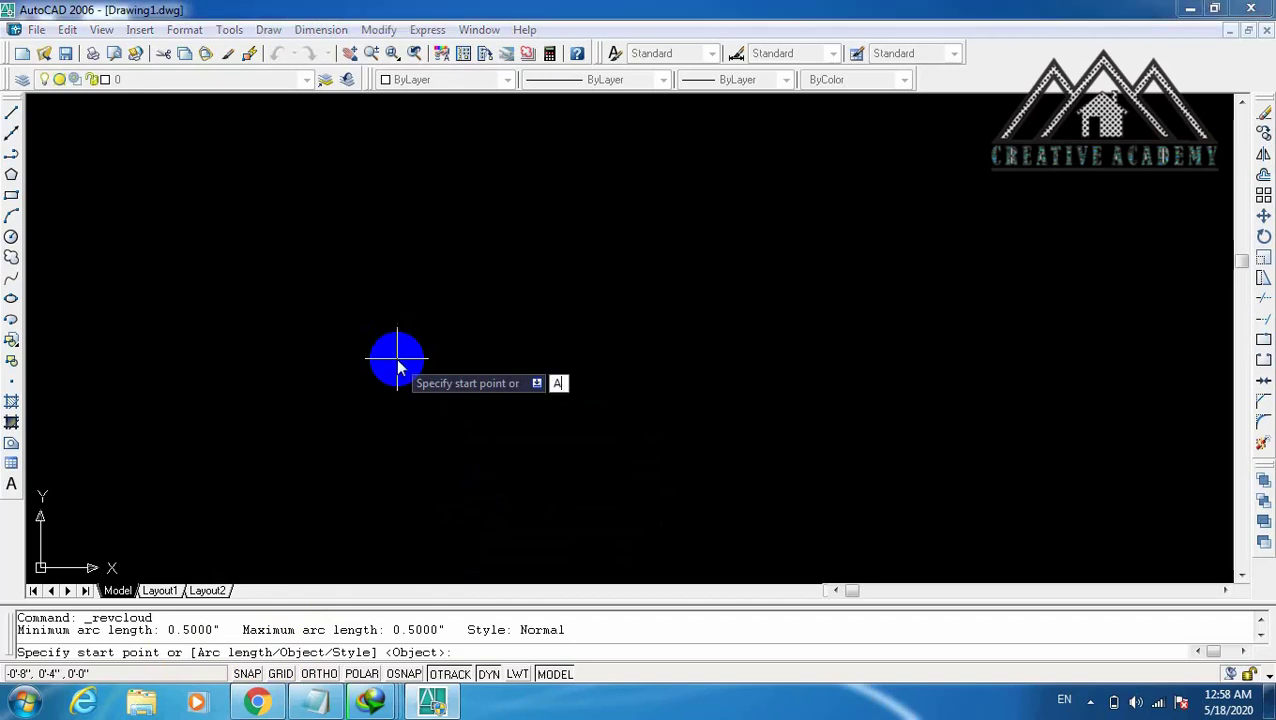
pyautogui.press('Return')
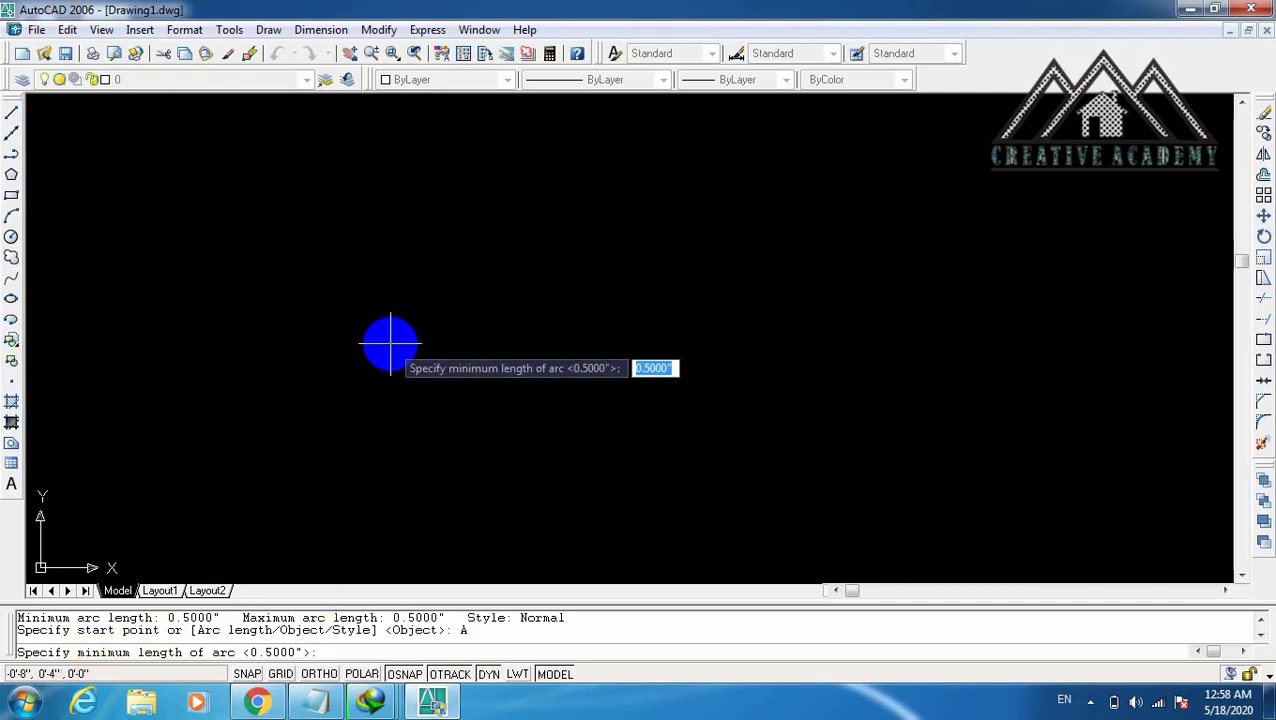
pyautogui.write('4')
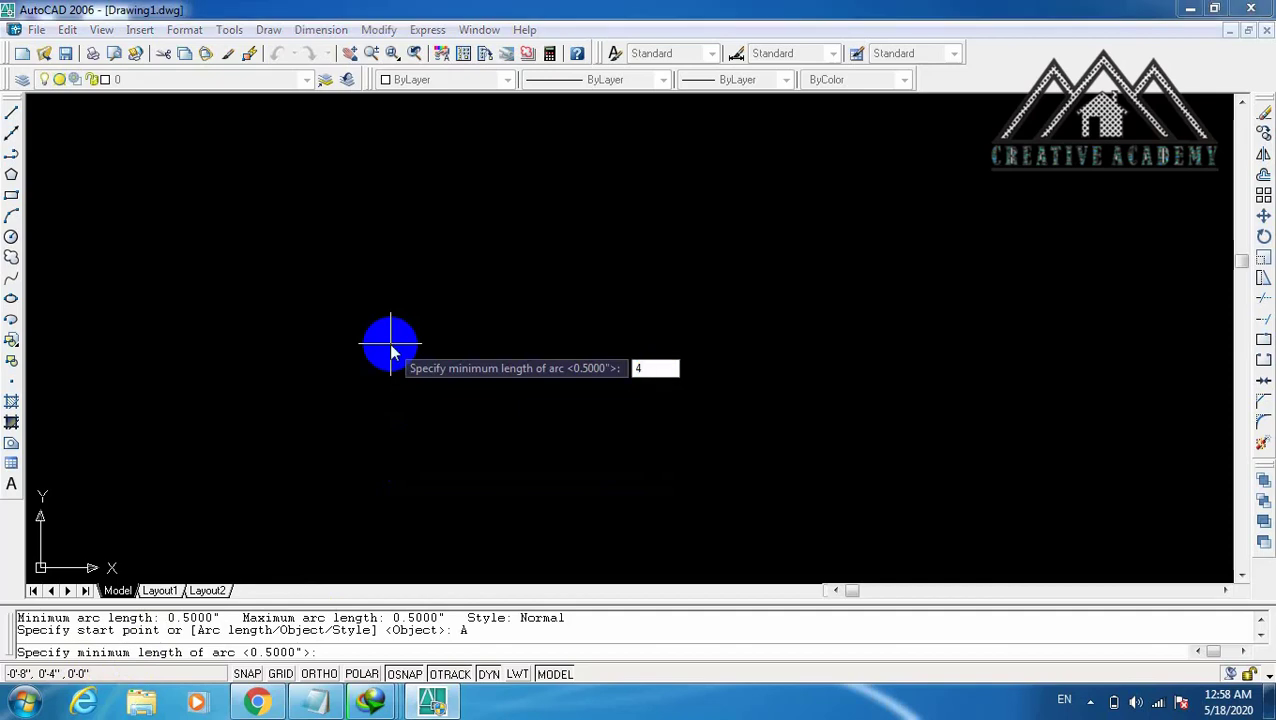
pyautogui.press('Return')
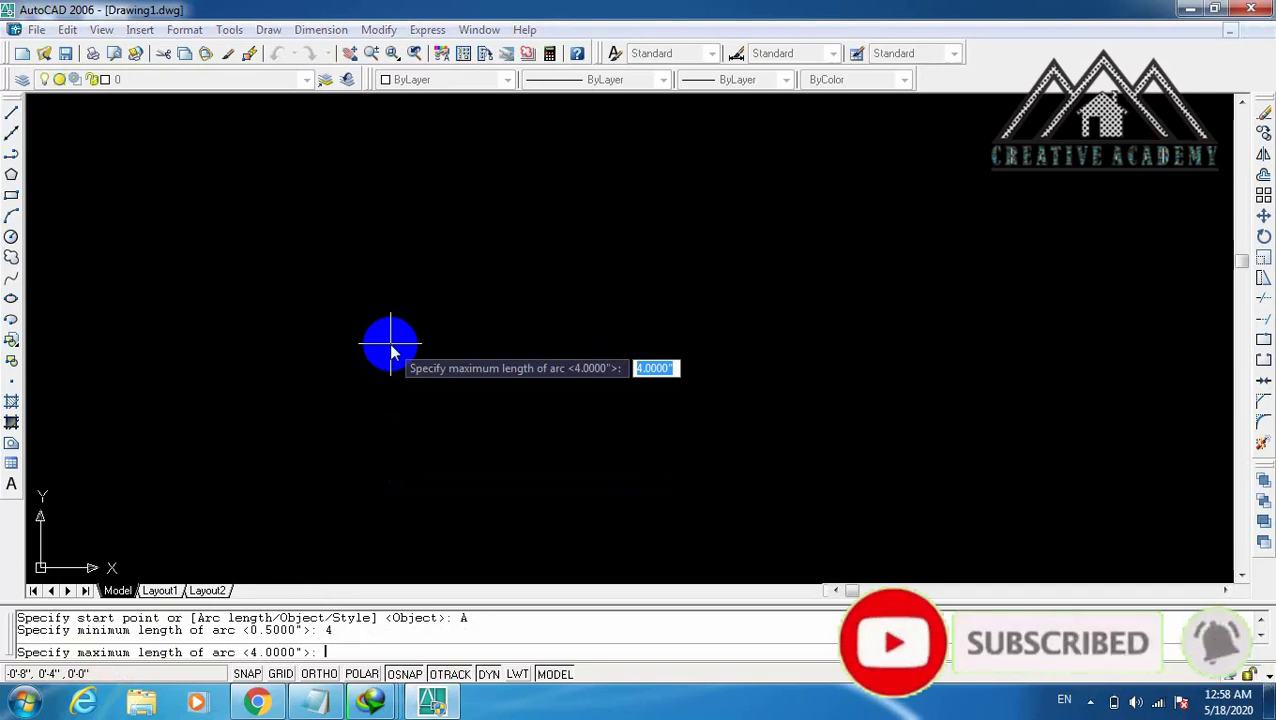
pyautogui.write('8')
pyautogui.press('Return')
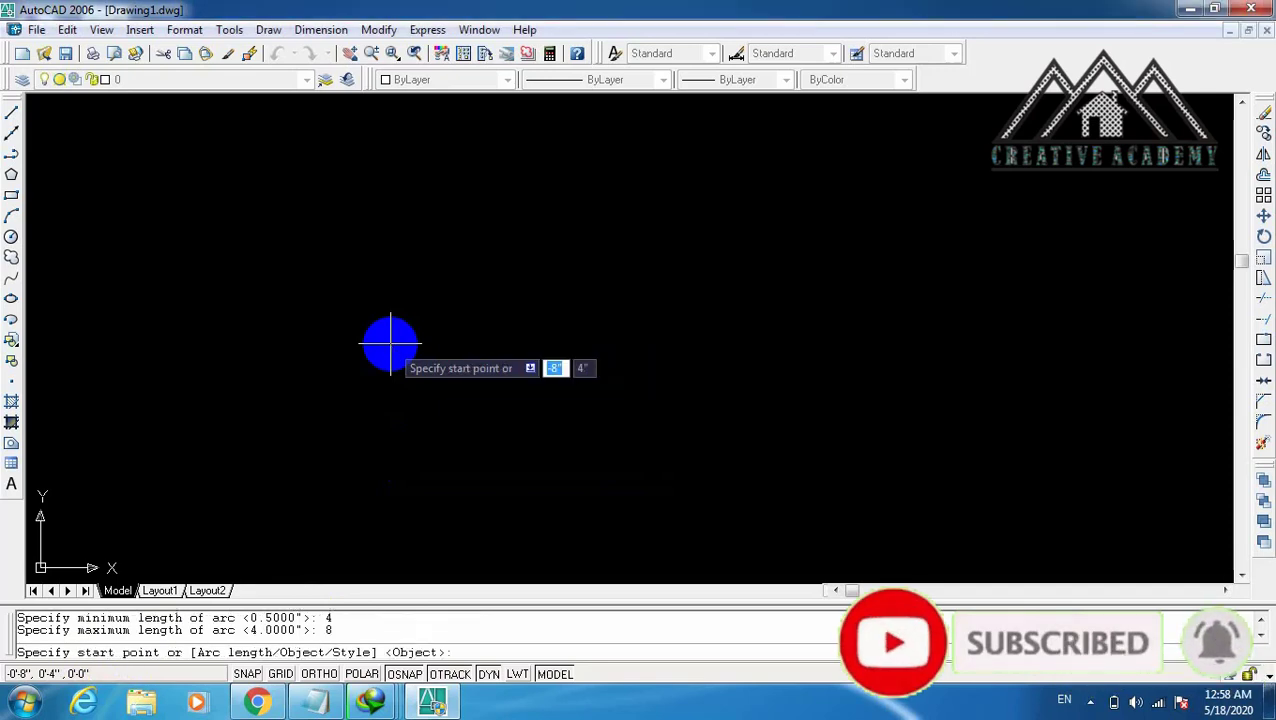
# Trace a large looping revision cloud until it closes on its start point.
pyautogui.click(300, 248)
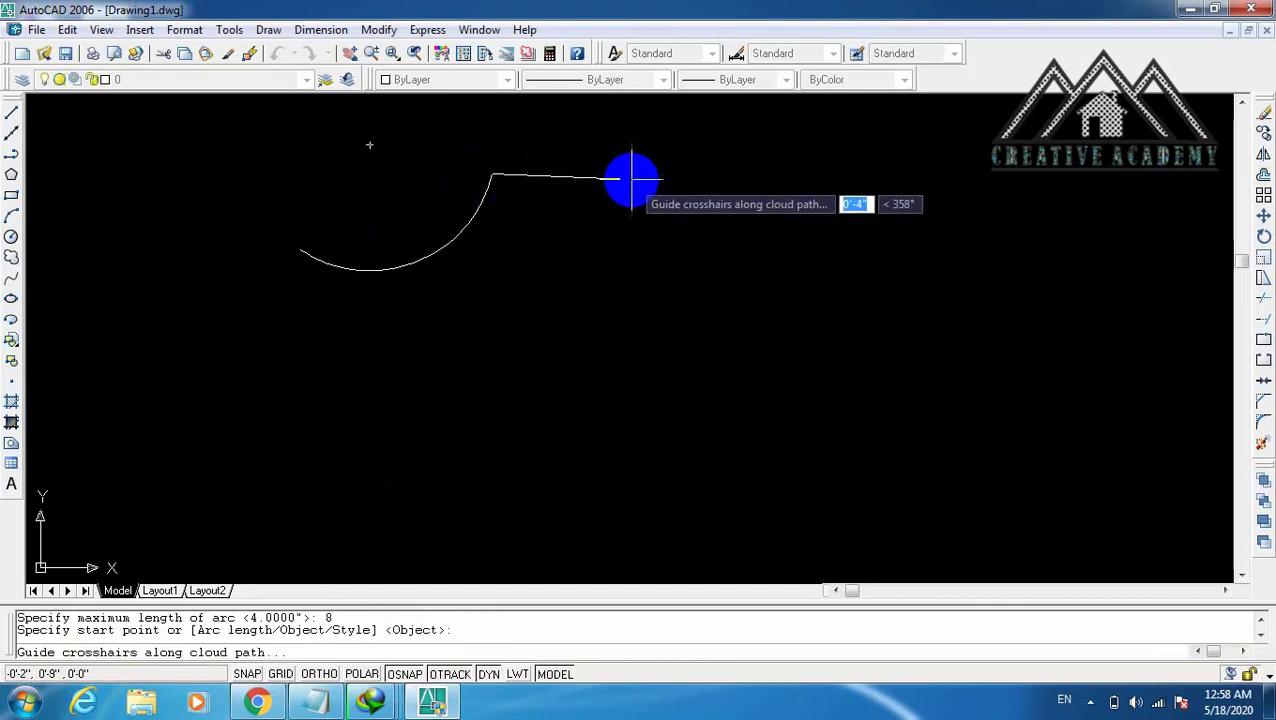
pyautogui.scroll(-3, 750, 195)
pyautogui.scroll(-1, 940, 240)
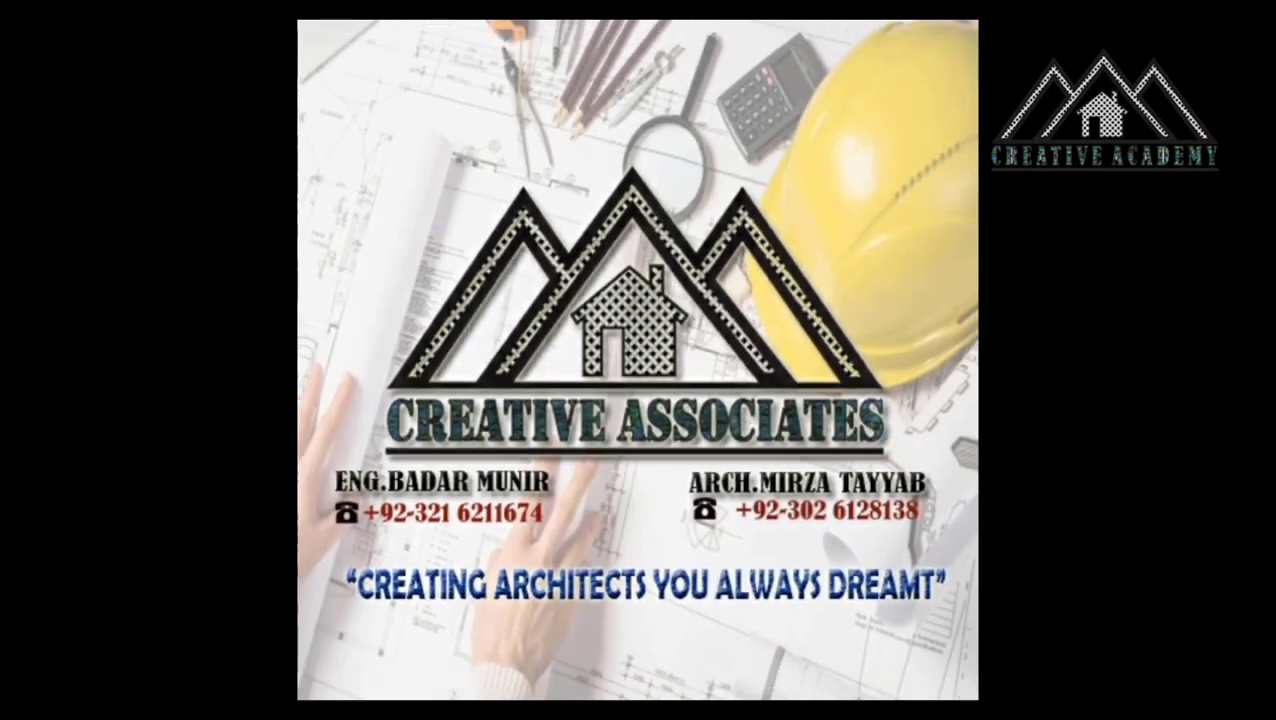
pyautogui.scroll(-2, 640, 380)
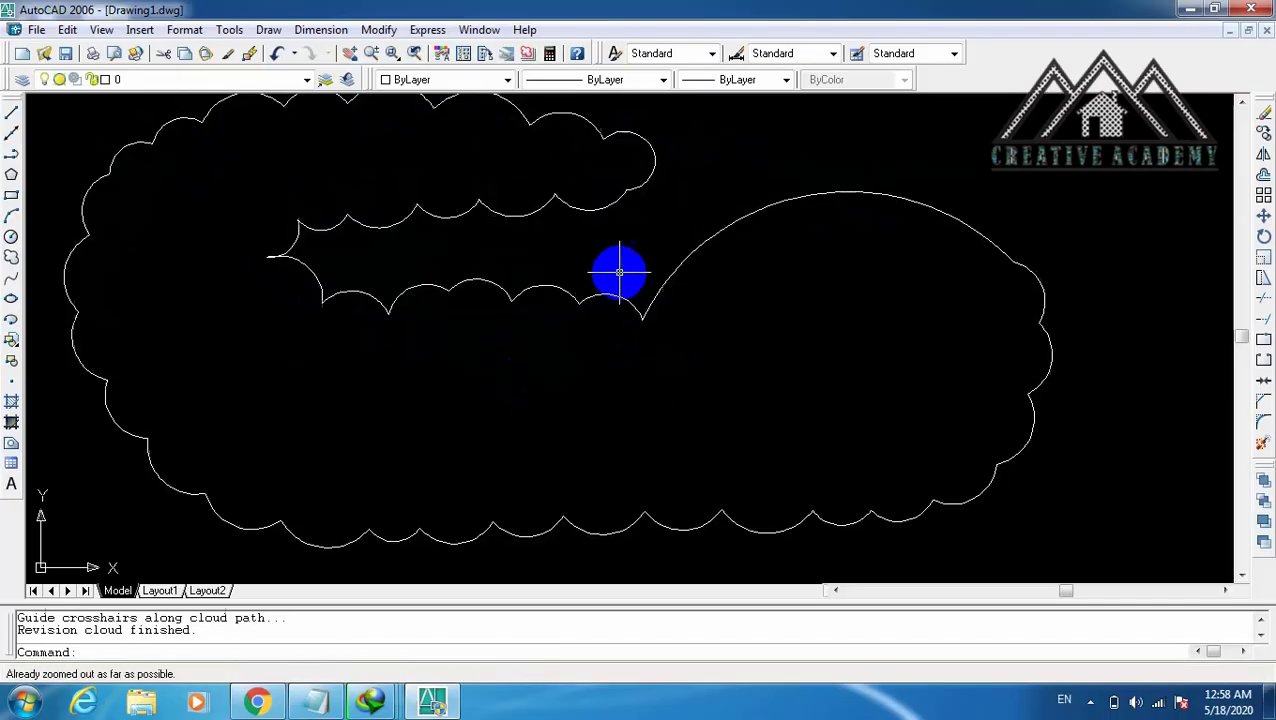
# Erase the old revision cloud and zoom to the drawing extents.
pyautogui.click(618, 268)
pyautogui.click(567, 343)
pyautogui.press('Delete')
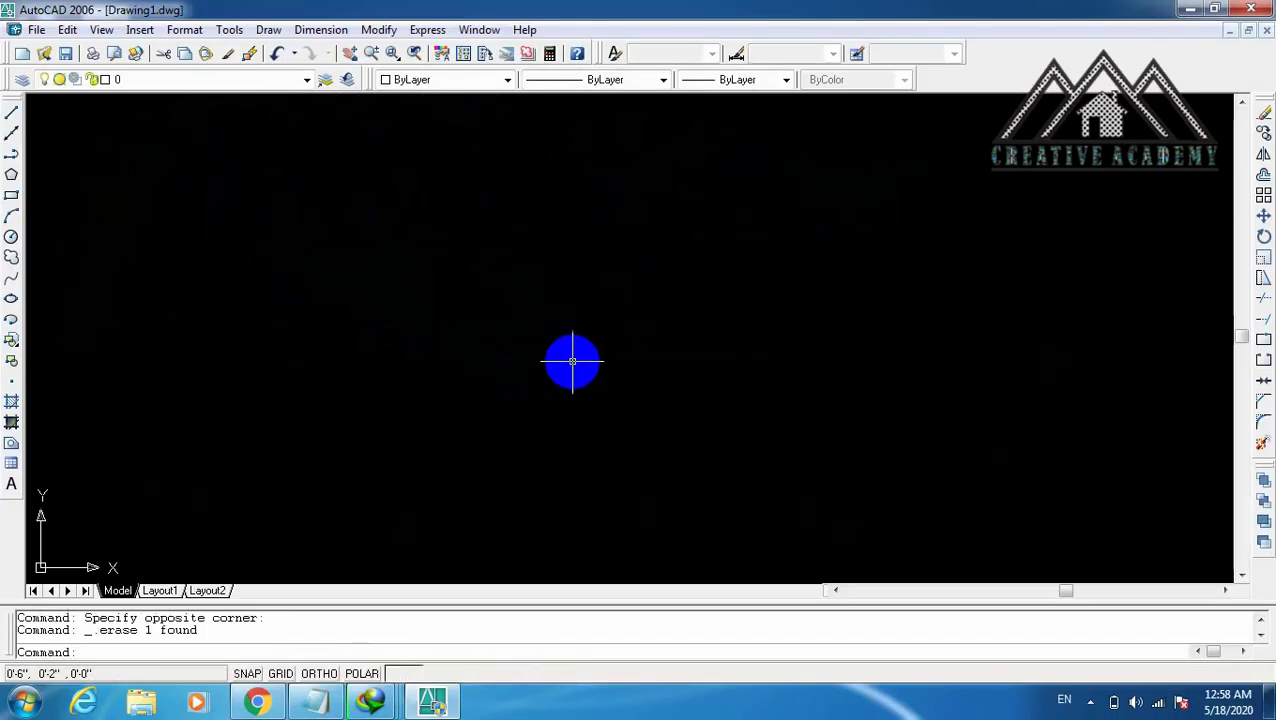
pyautogui.scroll(-1, 570, 350)
pyautogui.write('z')
pyautogui.press('Return')
pyautogui.press('Return')
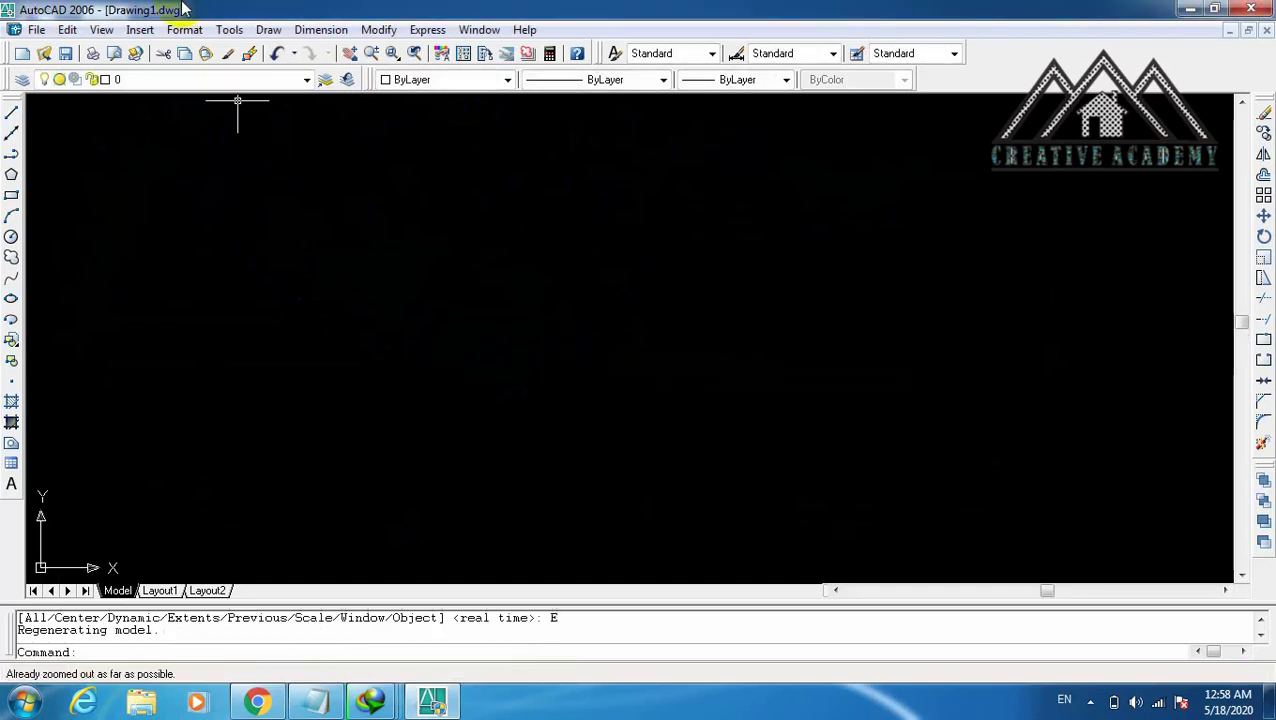
# Draw a new looping revision cloud with arc lengths 6 minimum, 8 maximum, then select it.
pyautogui.click(270, 30)
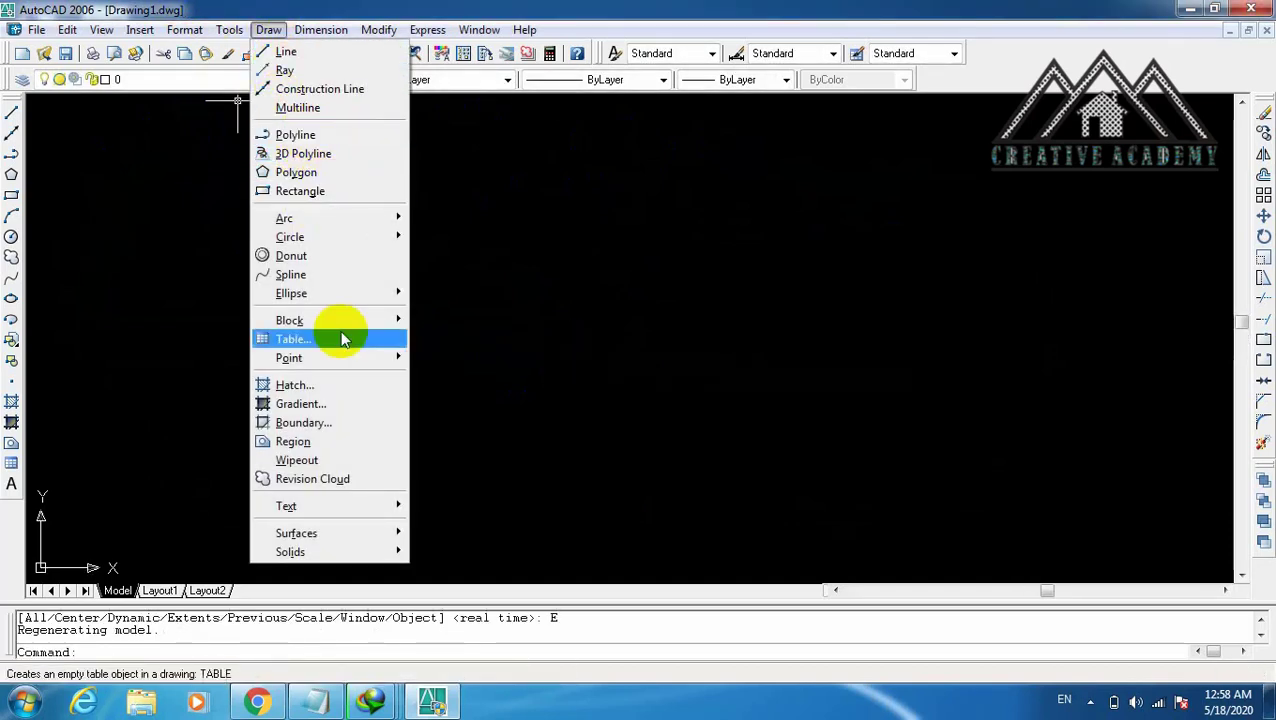
pyautogui.click(319, 484)
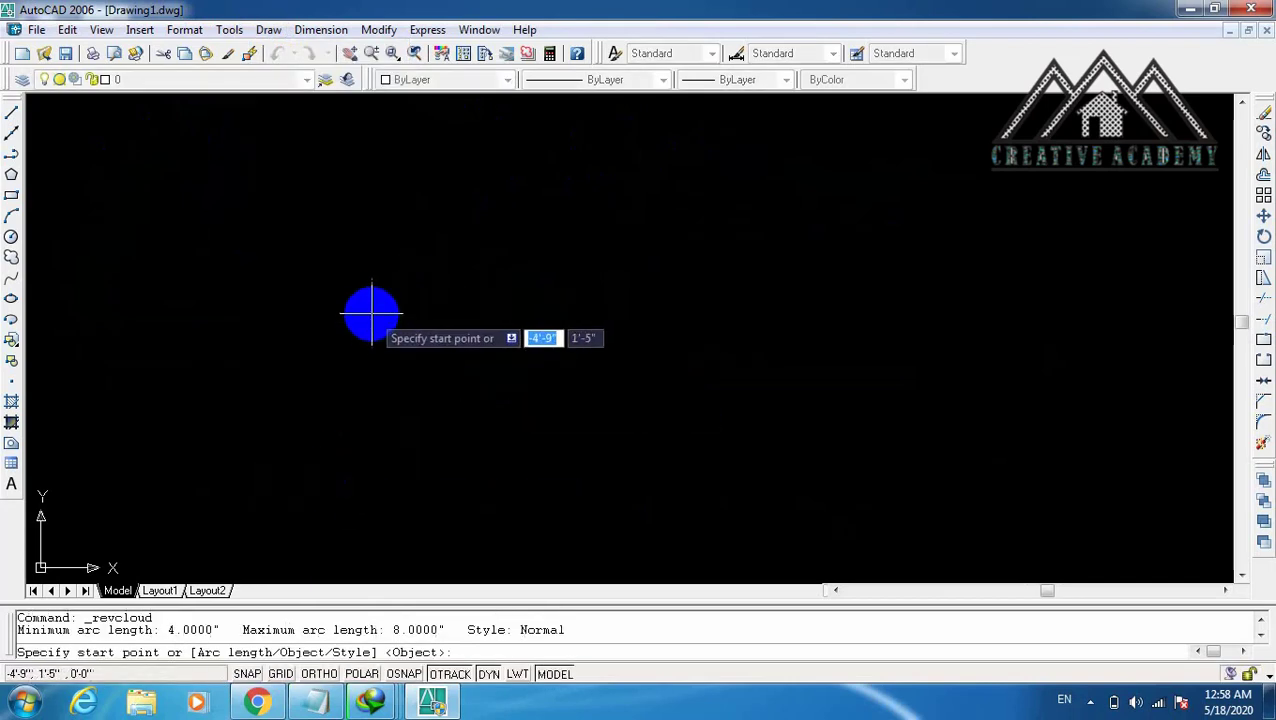
pyautogui.write('A')
pyautogui.press('Return')
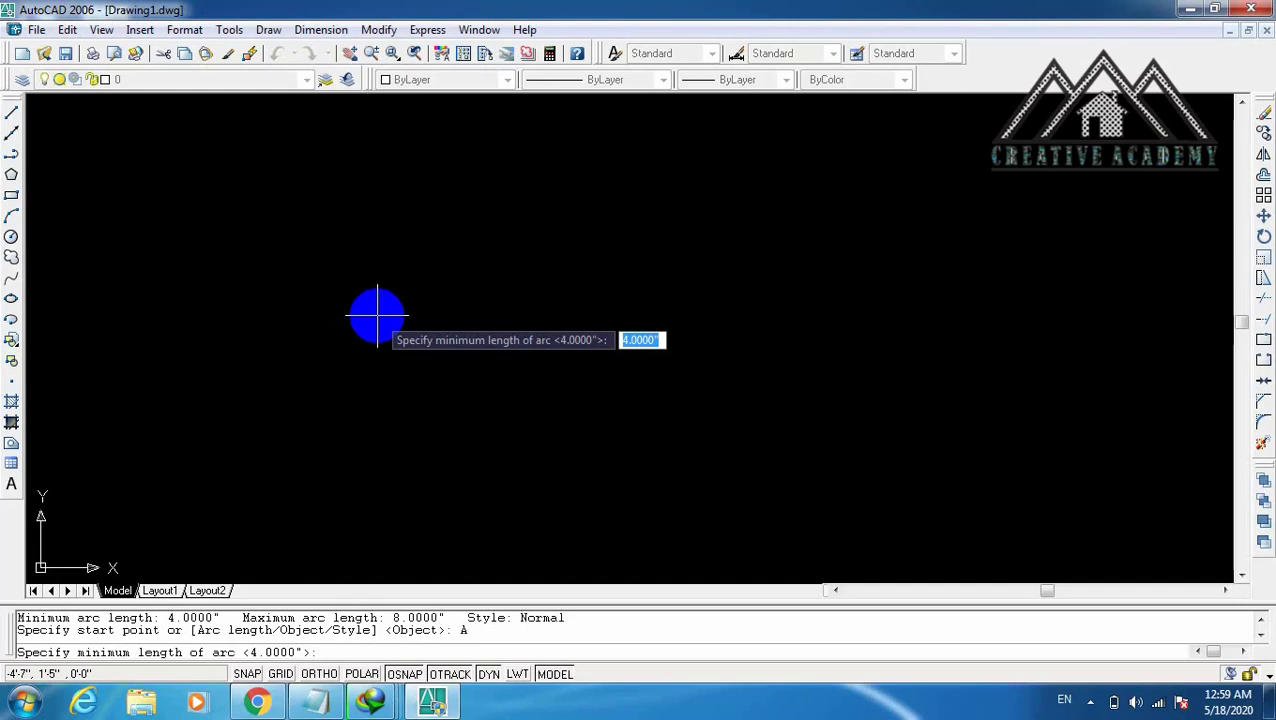
pyautogui.write('6')
pyautogui.press('Return')
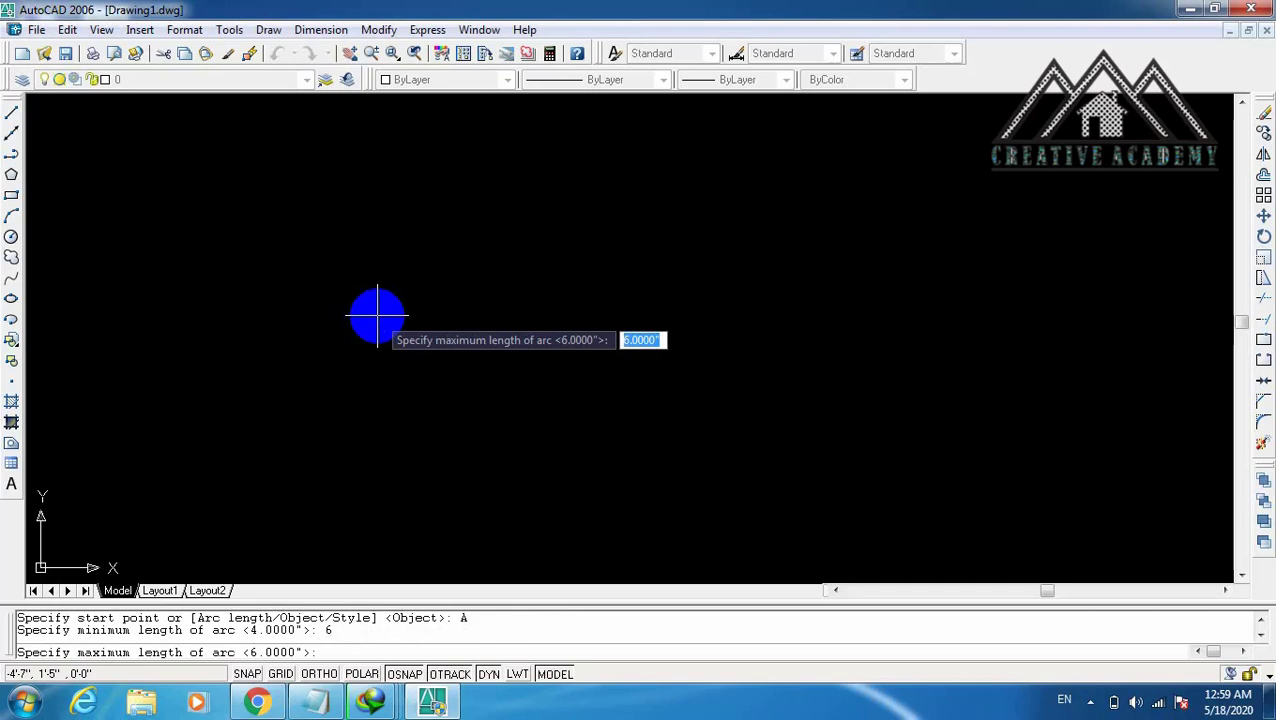
pyautogui.write('8')
pyautogui.press('Return')
pyautogui.click(193, 207)
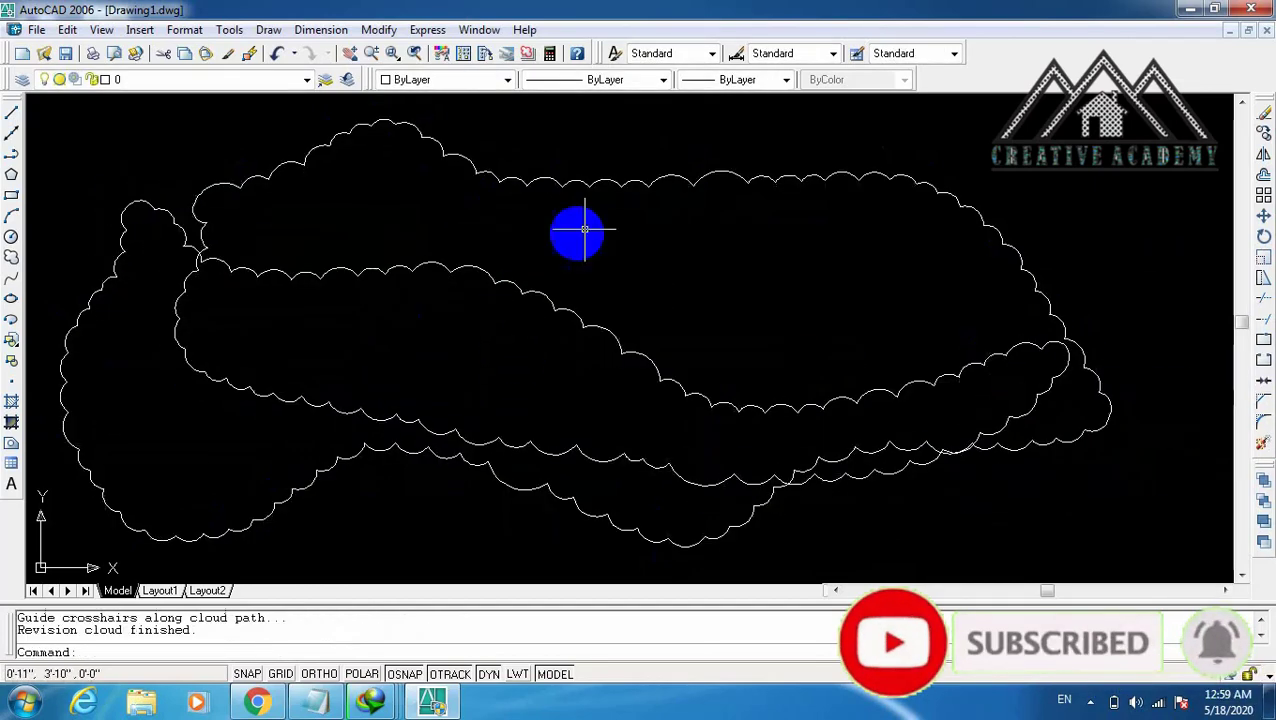
pyautogui.click(584, 233)
pyautogui.click(498, 354)
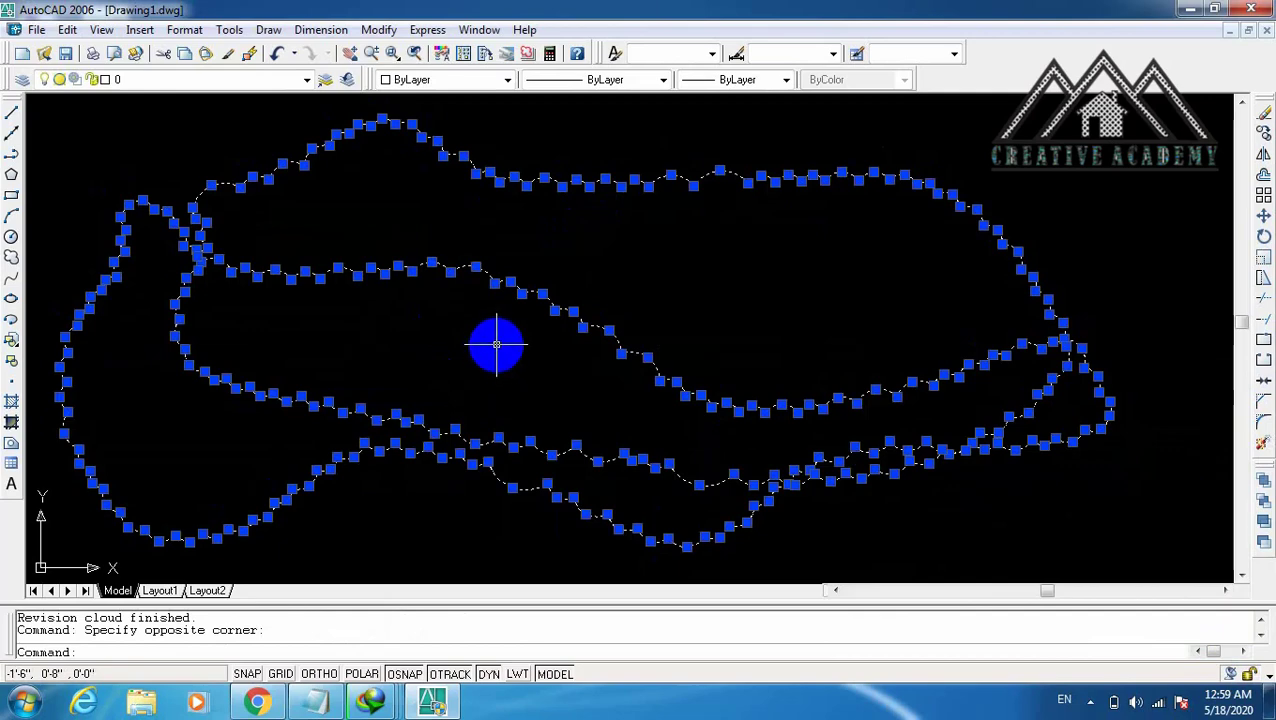
# Erase the 6–8 cloud, trace a finer cloud with arcs 2 to 3 long, and select it.
pyautogui.press('Delete')
pyautogui.click(268, 29)
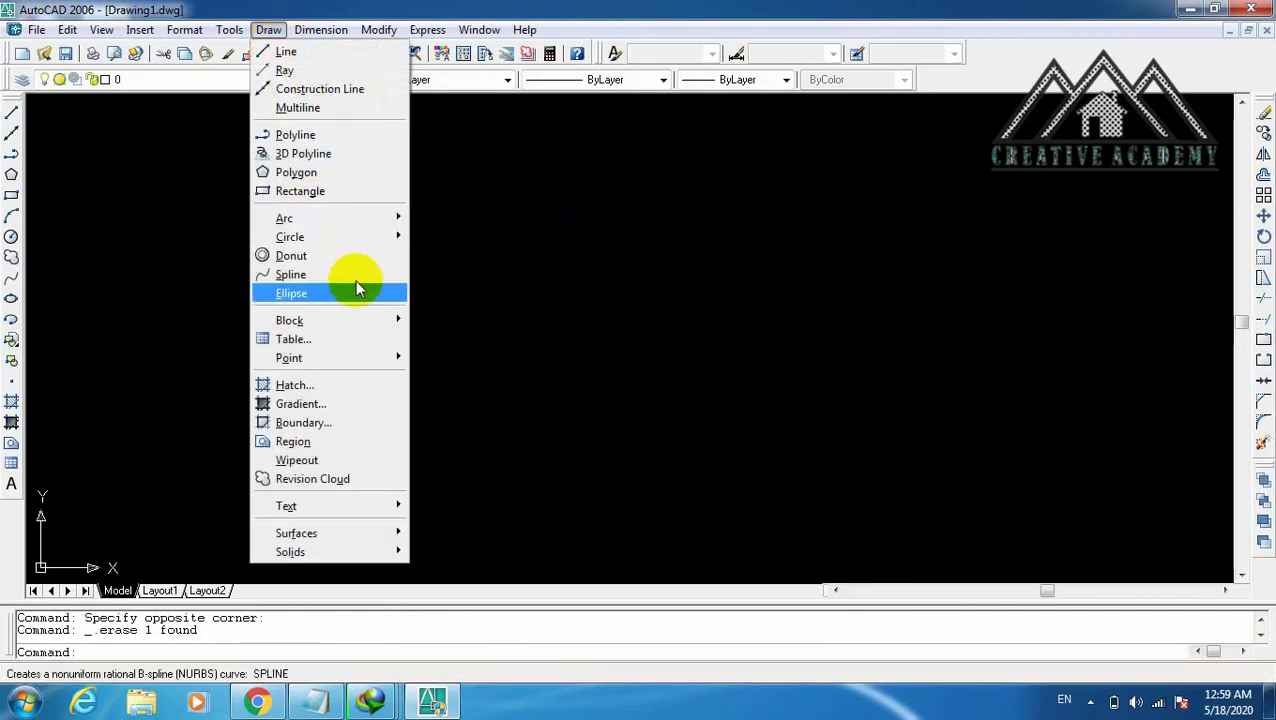
pyautogui.click(333, 479)
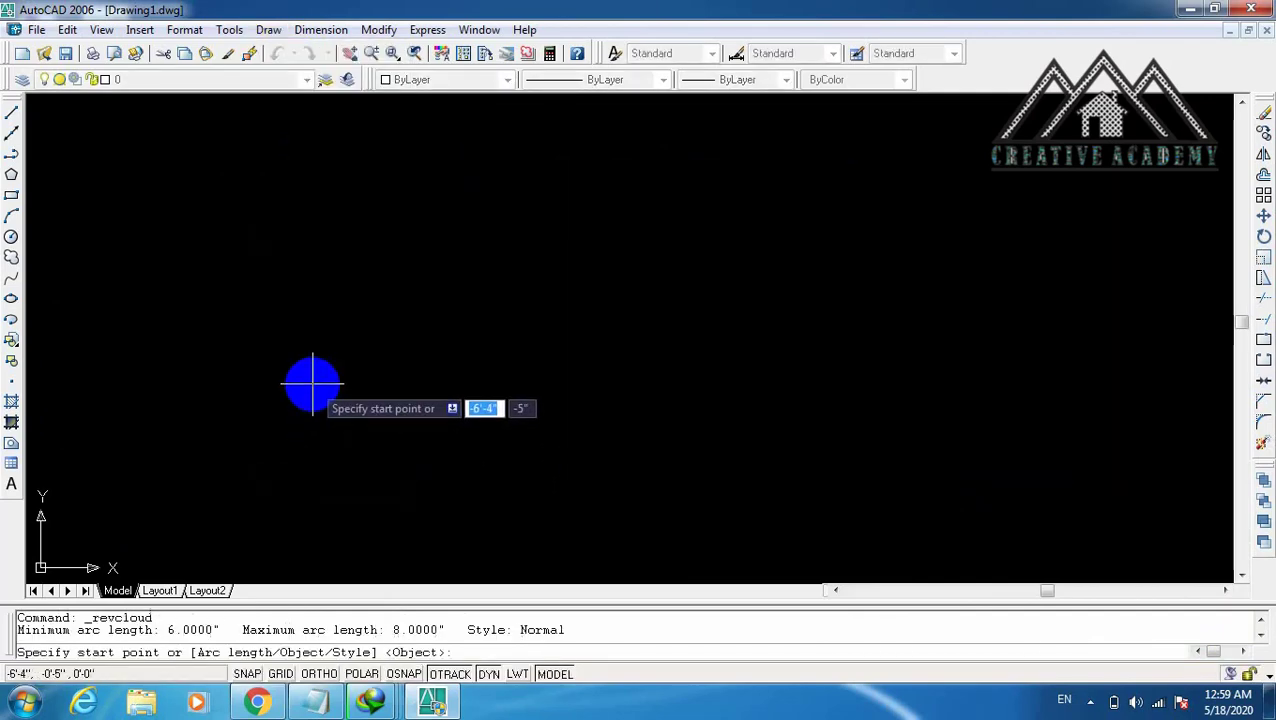
pyautogui.write('a')
pyautogui.press('Return')
pyautogui.write('2')
pyautogui.press('Return')
pyautogui.write('3')
pyautogui.press('Return')
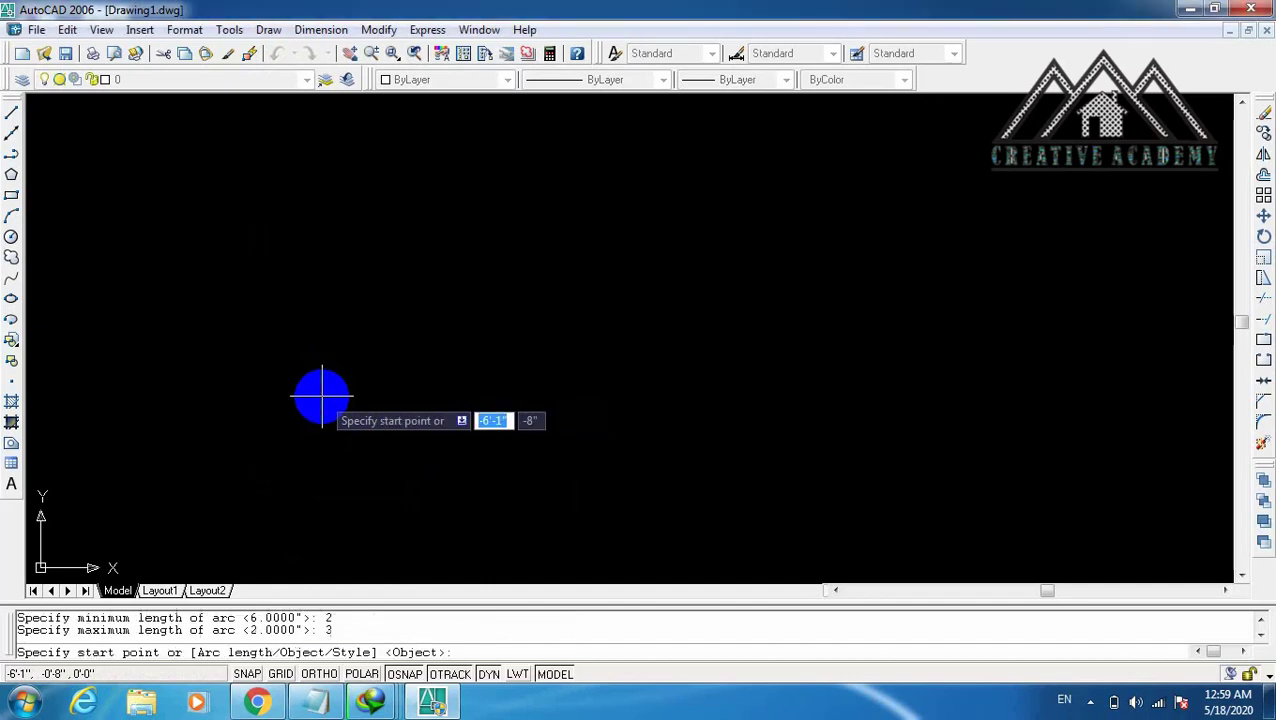
pyautogui.click(246, 248)
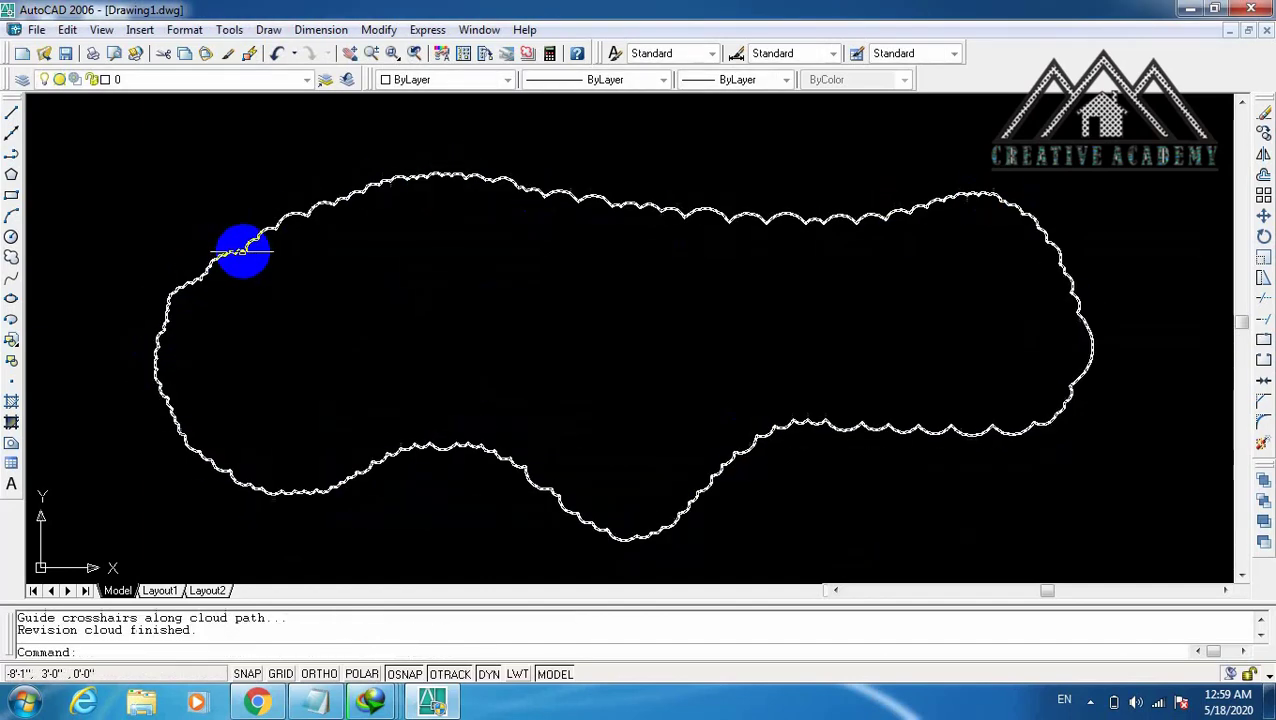
pyautogui.click(505, 275)
pyautogui.click(404, 151)
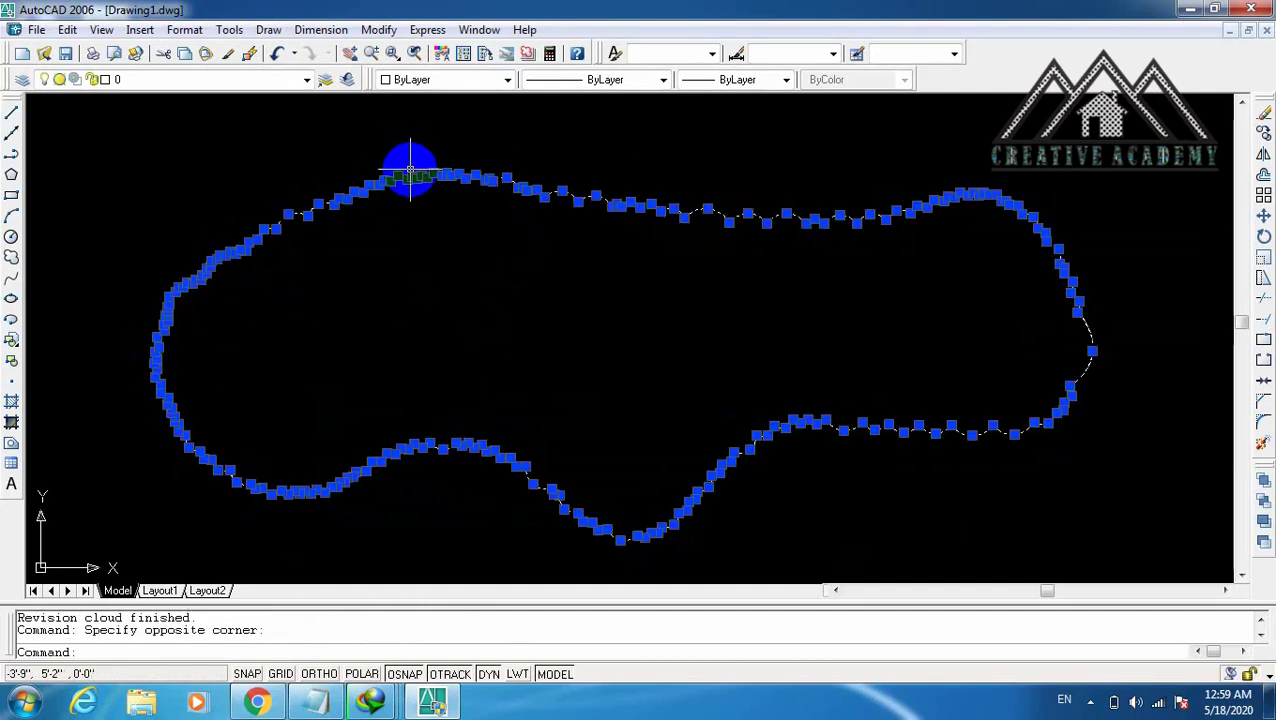
# Erase the finer cloud and cancel an unused revision cloud command.
pyautogui.press('Delete')
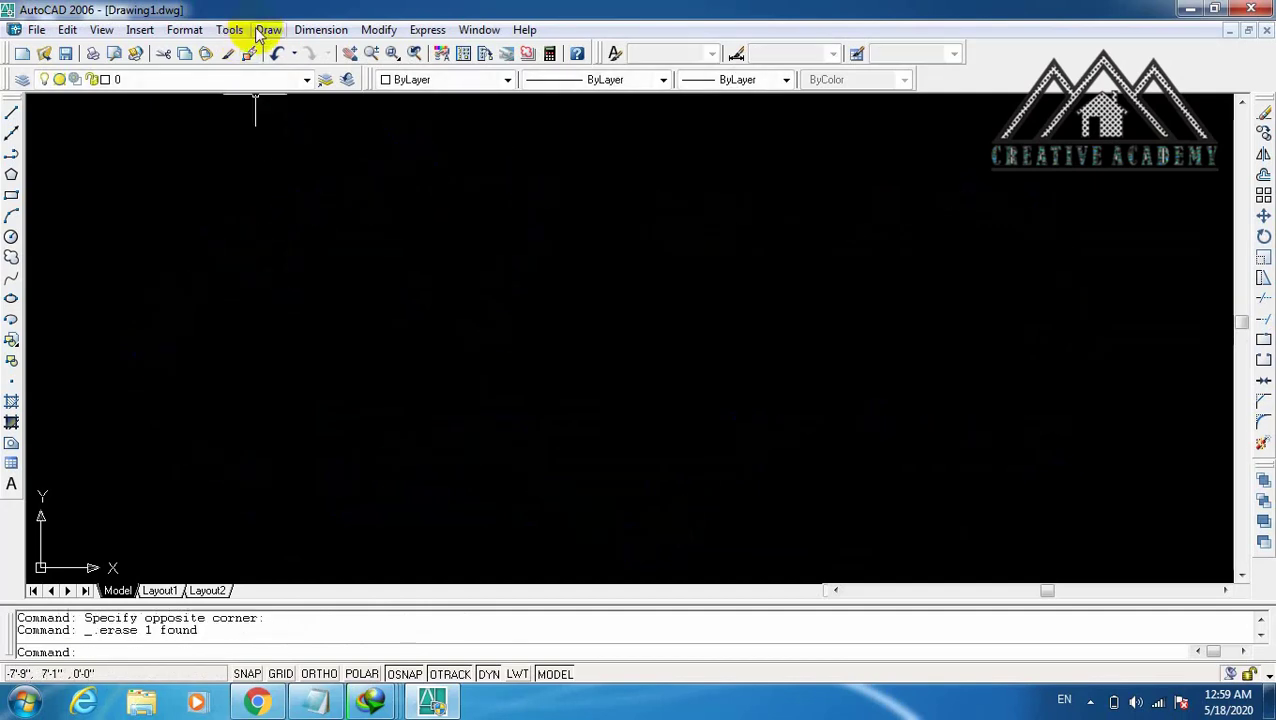
pyautogui.click(266, 30)
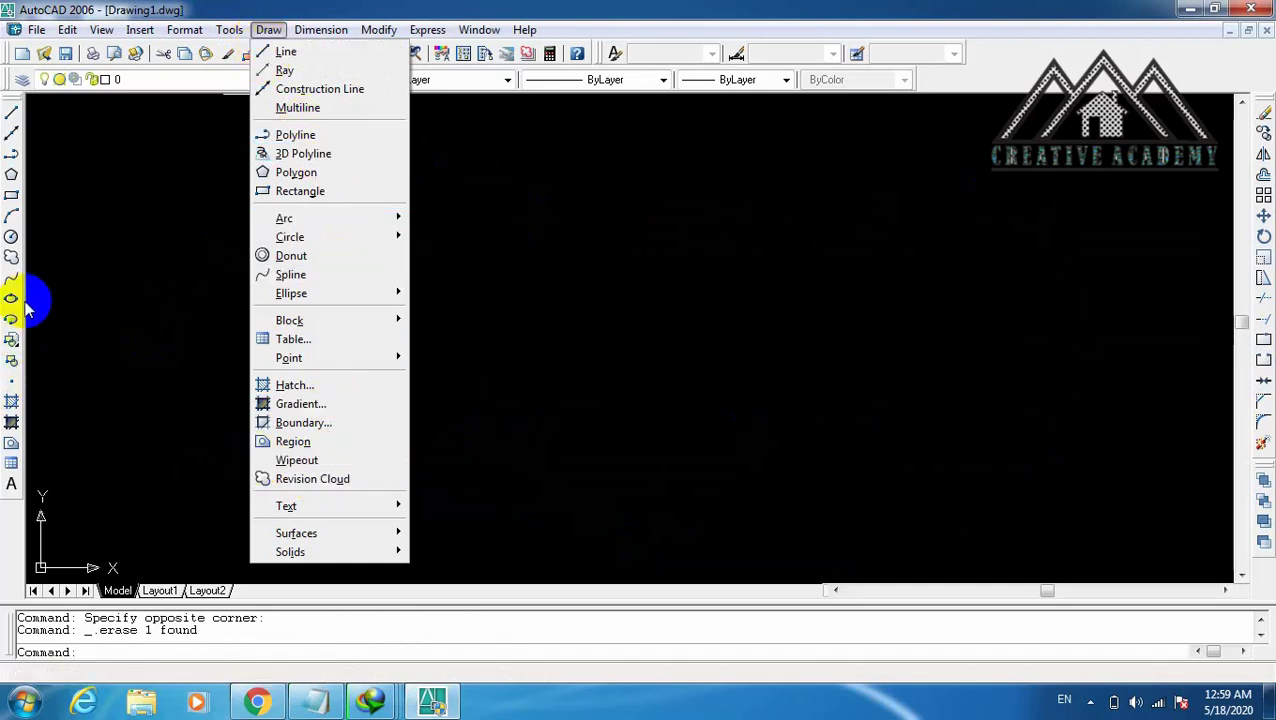
pyautogui.click(11, 258)
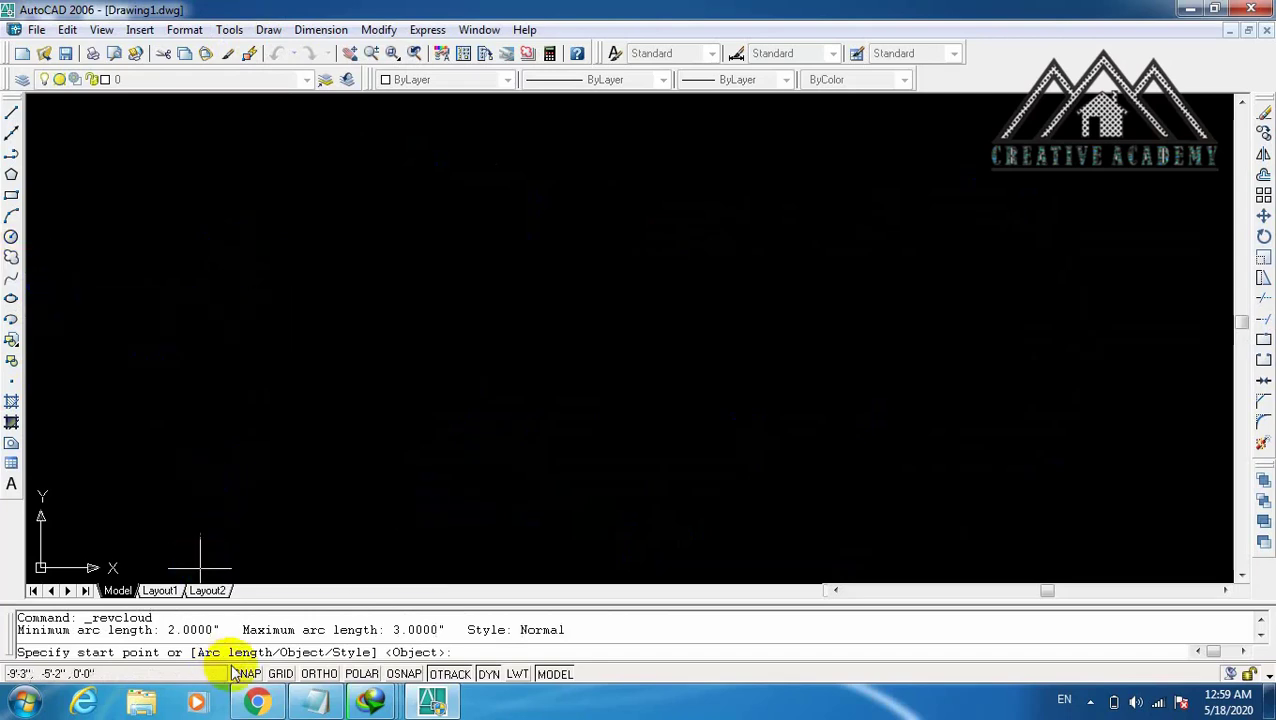
pyautogui.click(472, 462)
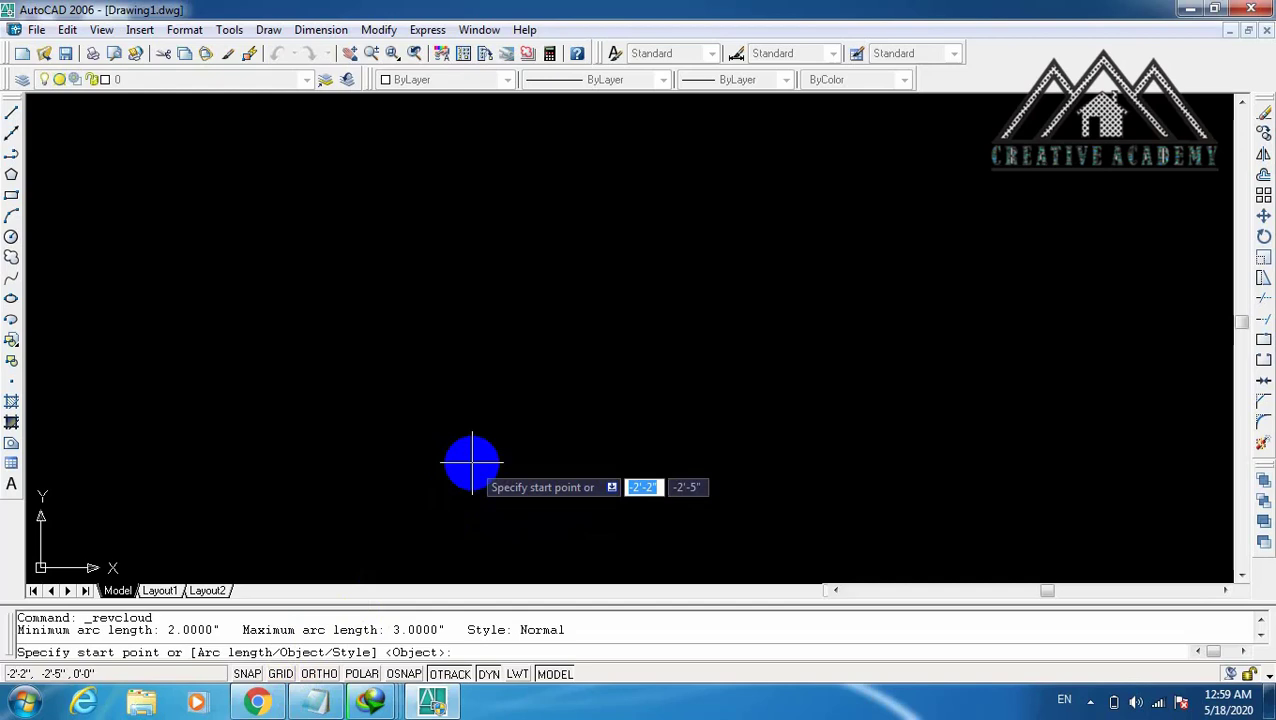
pyautogui.press('Escape')
pyautogui.press('Escape')
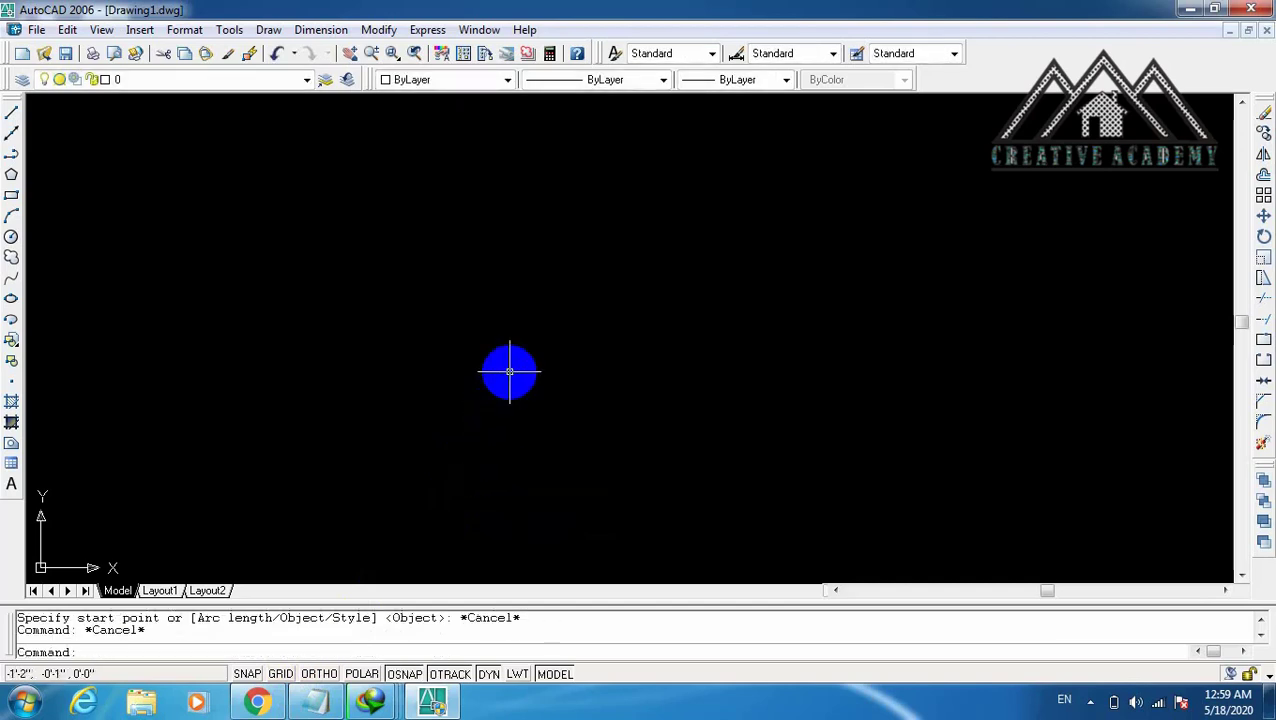
# Draw a circle with the C command on the right side of the drawing.
pyautogui.write('c')
pyautogui.press('Return')
pyautogui.click(769, 330)
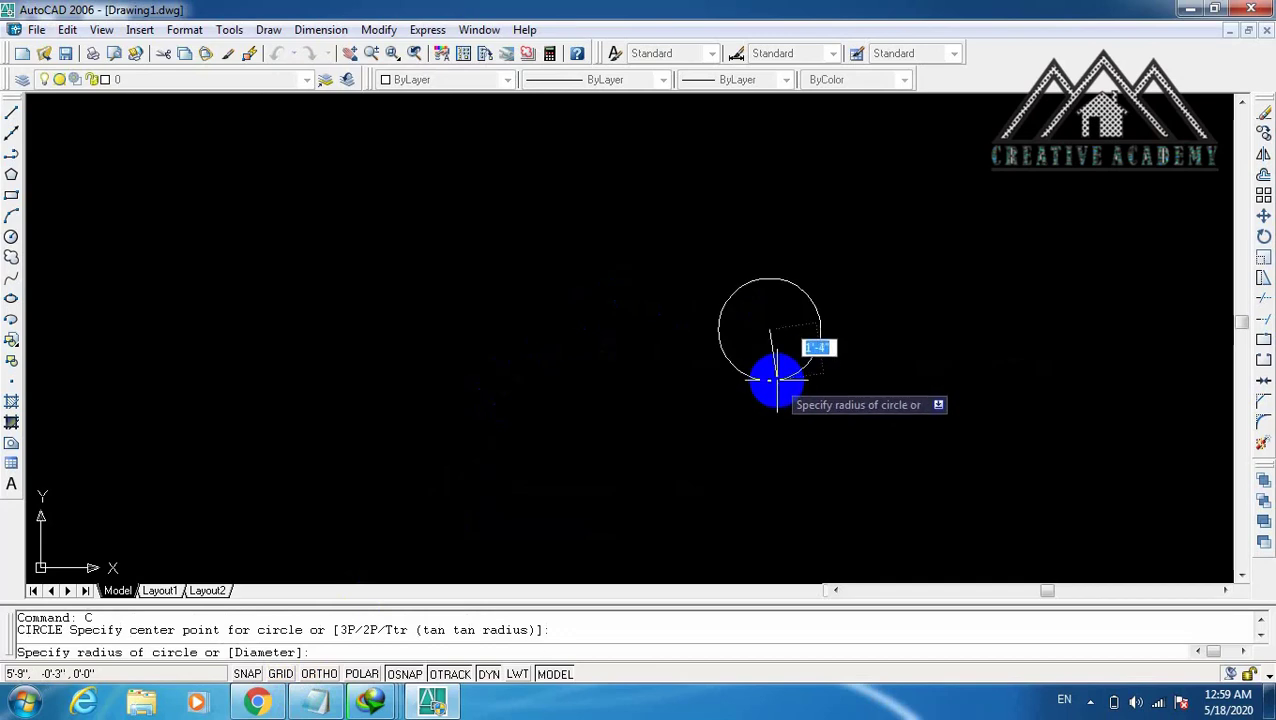
pyautogui.click(770, 380)
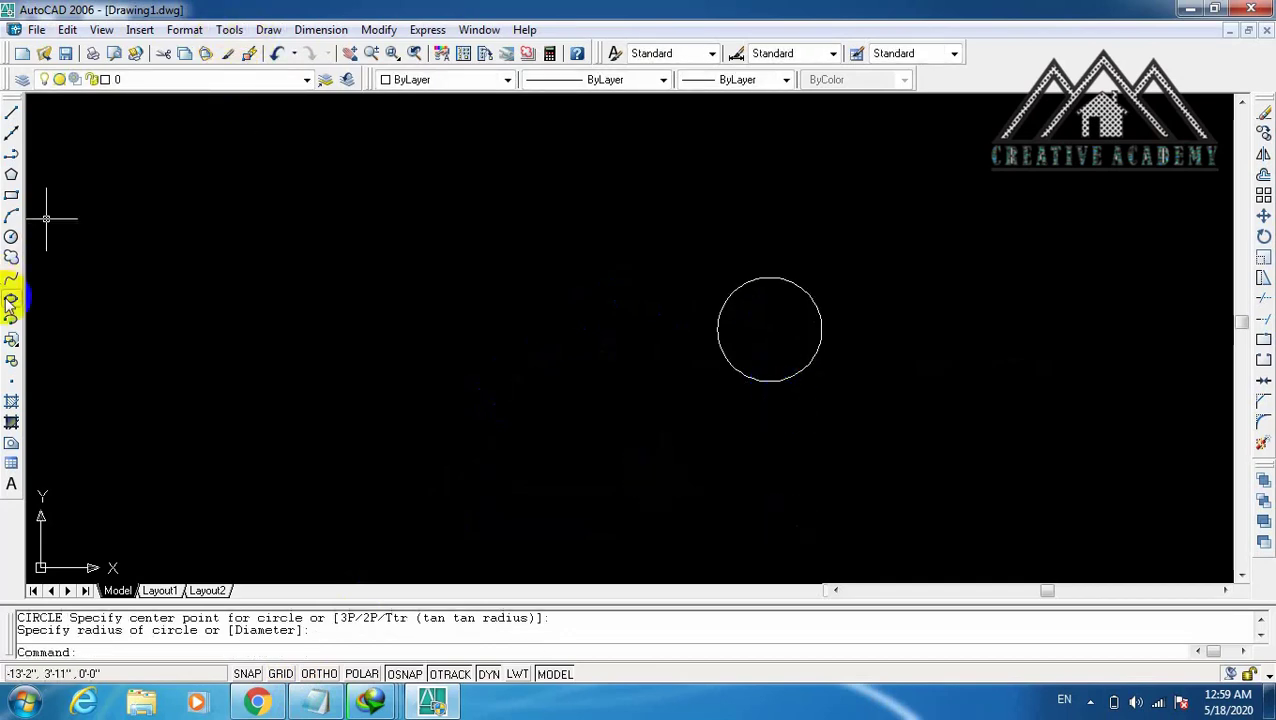
# Convert the circle into a revision cloud without reversing arc direction, then select it.
pyautogui.click(11, 258)
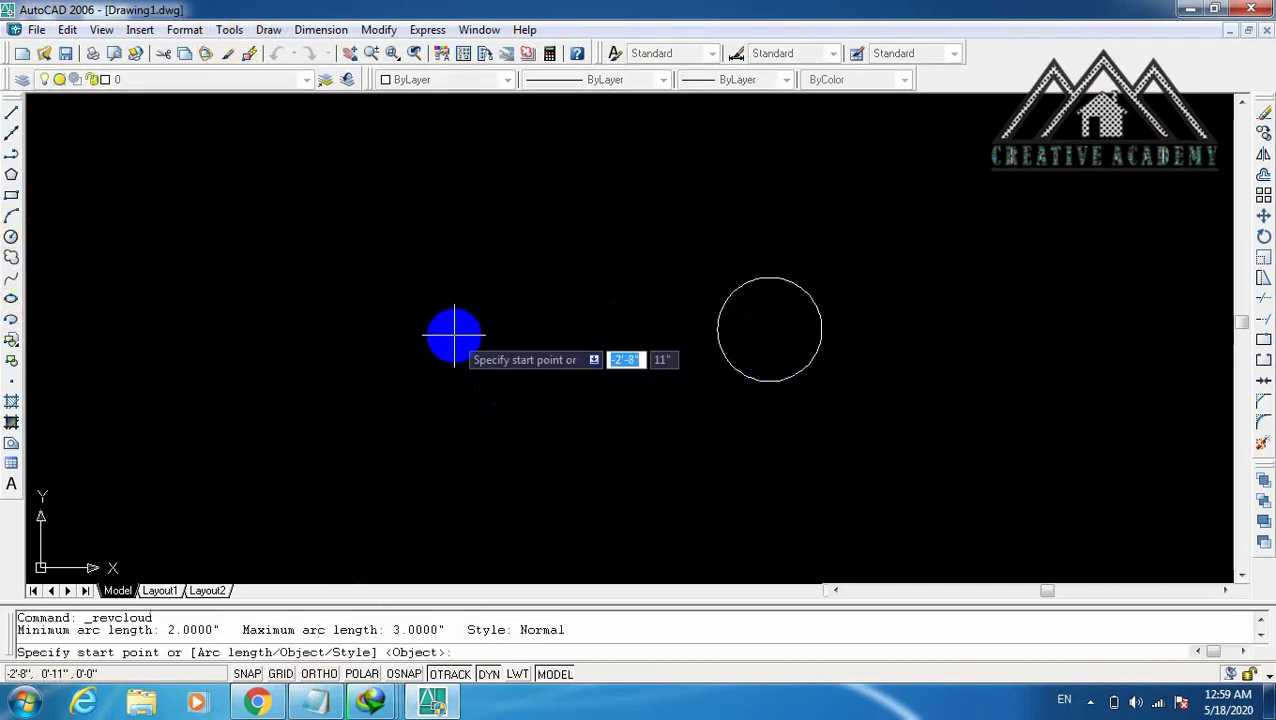
pyautogui.write('0')
pyautogui.press('Return')
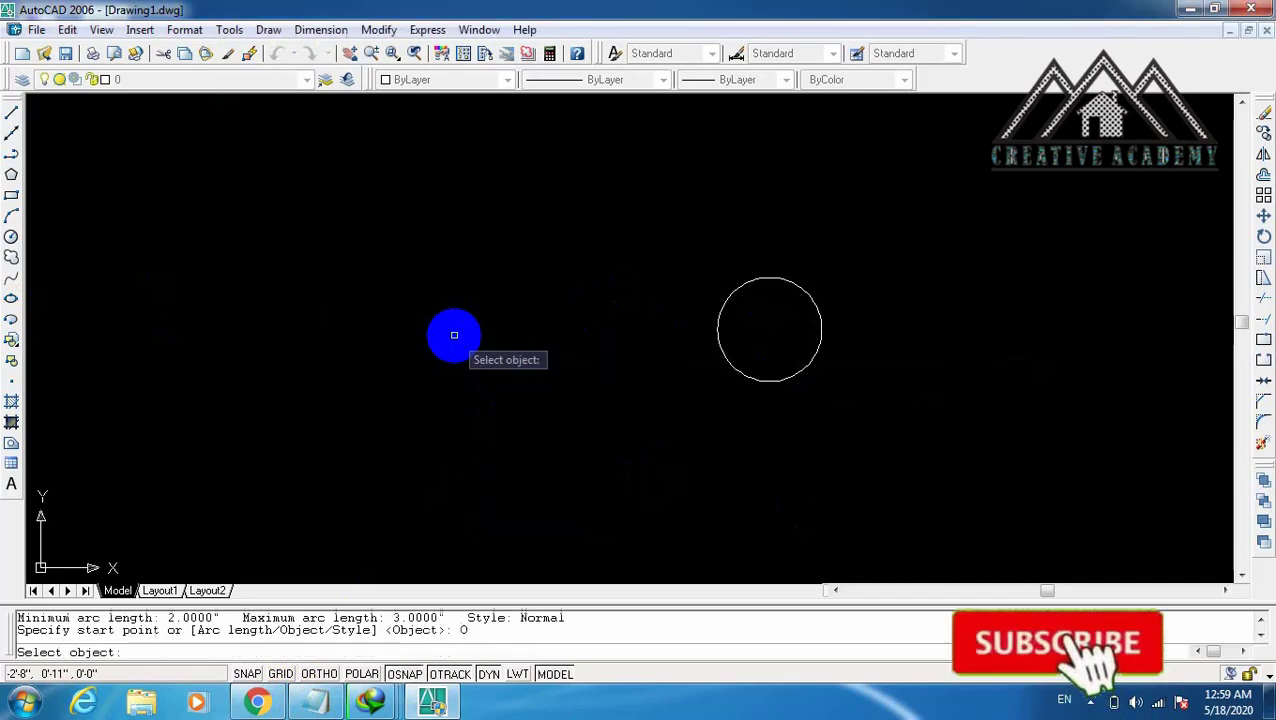
pyautogui.click(748, 284)
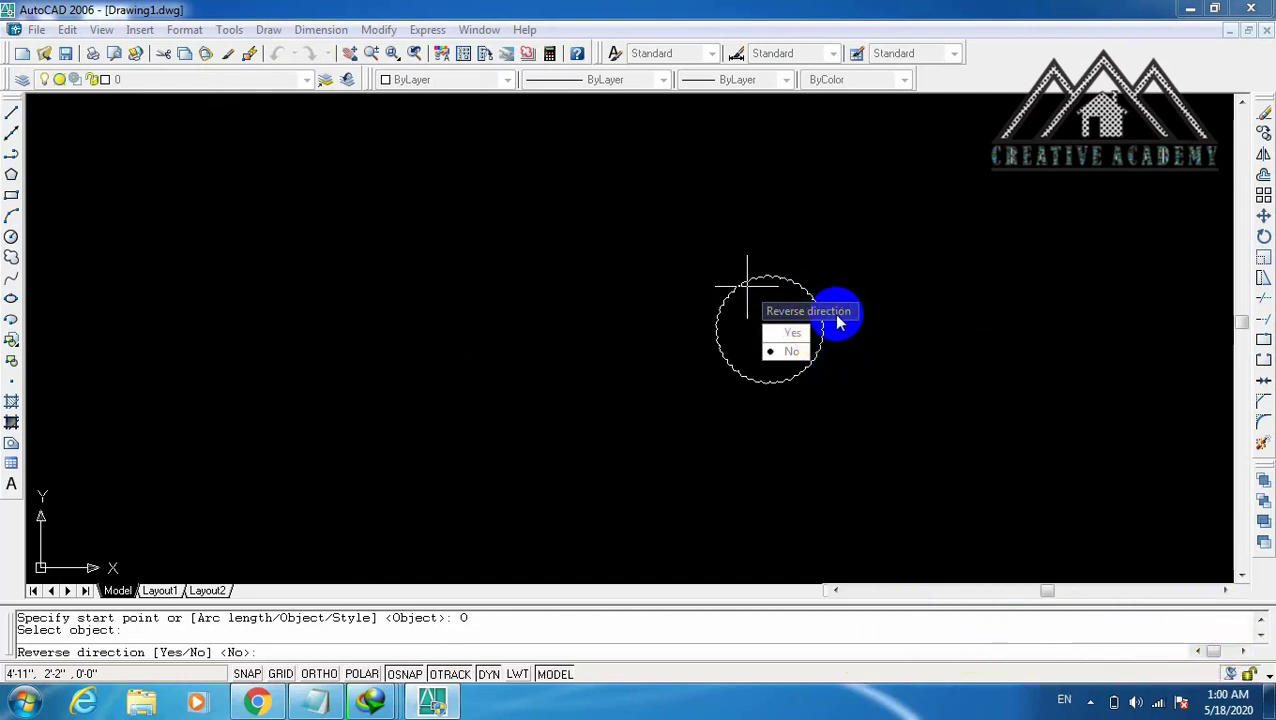
pyautogui.click(791, 351)
pyautogui.scroll(6, 770, 290)
pyautogui.scroll(-4, 685, 254)
pyautogui.scroll(3, 776, 302)
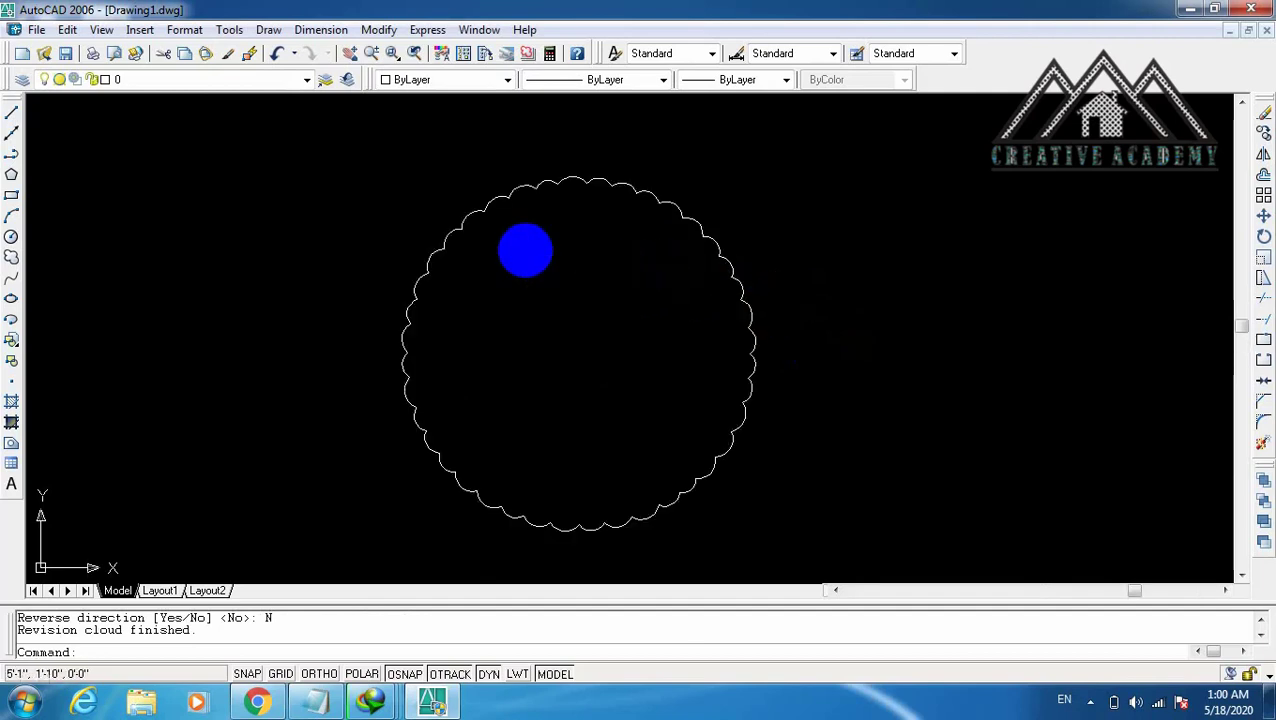
pyautogui.scroll(-1, 459, 365)
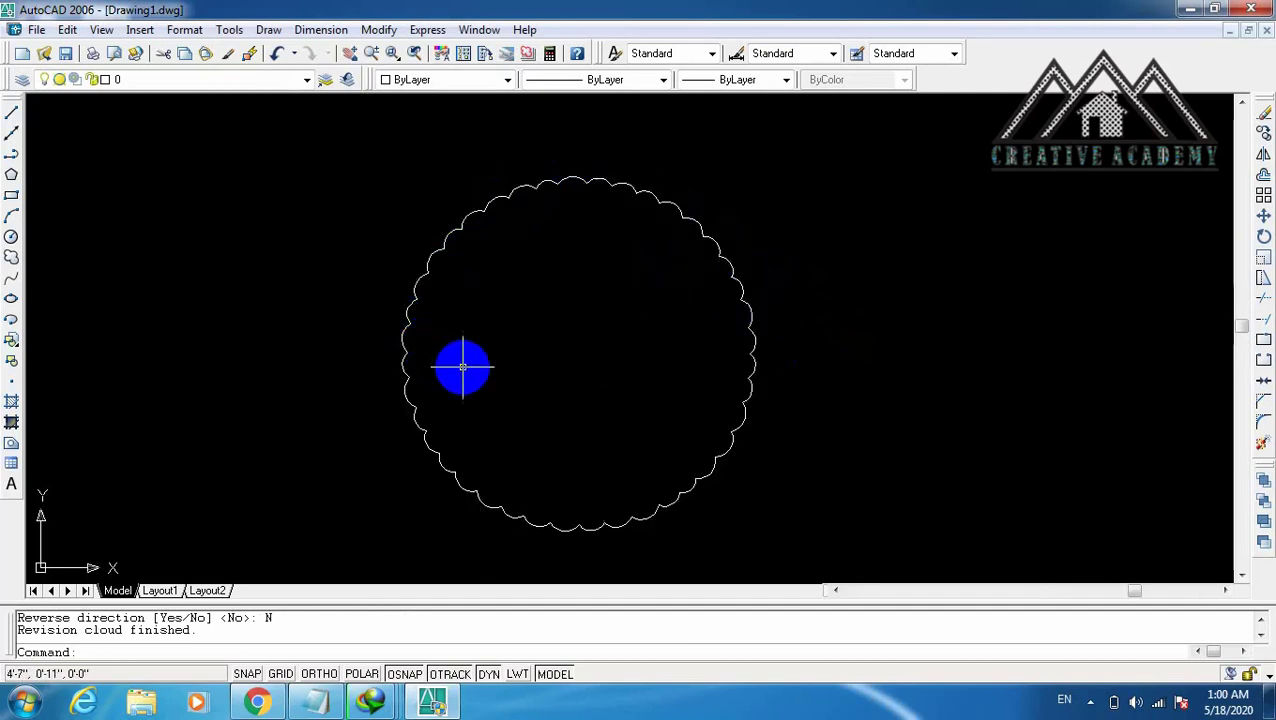
pyautogui.scroll(-1, 459, 339)
pyautogui.click(763, 202)
pyautogui.click(608, 302)
# Erase the circular cloud and draw a rectangle with REC.
pyautogui.press('Delete')
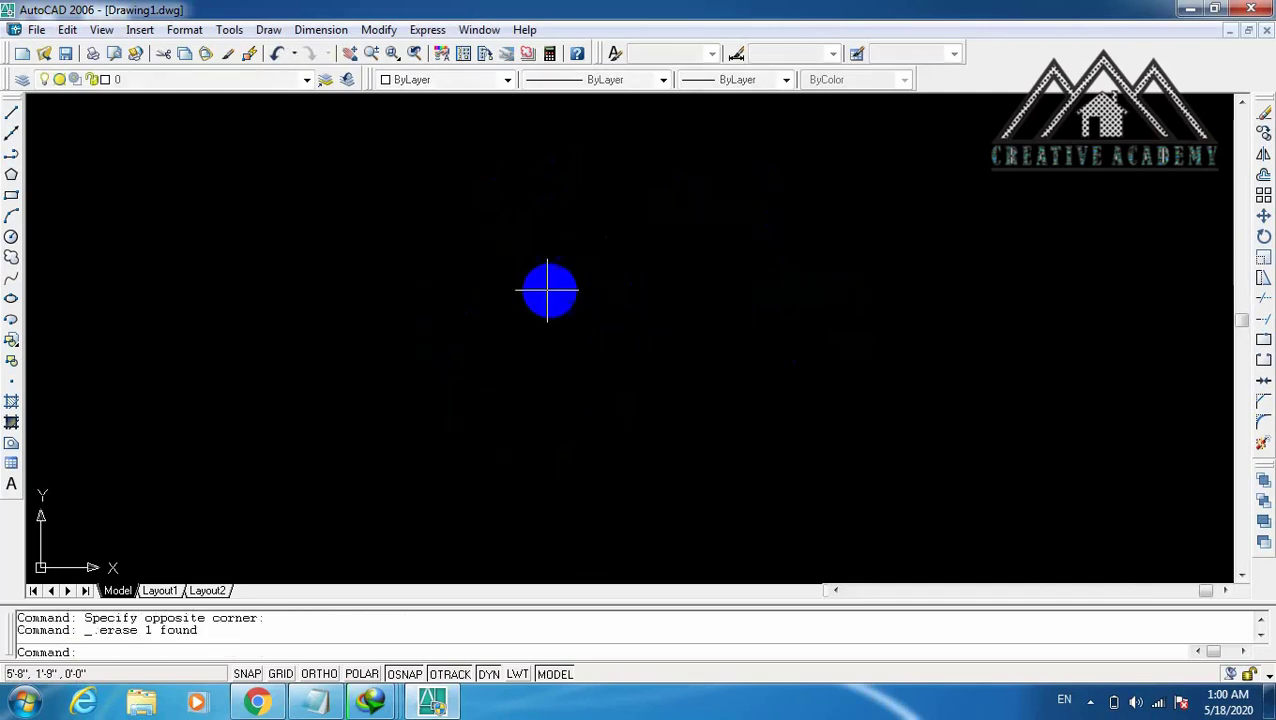
pyautogui.write('rec')
pyautogui.press('Return')
pyautogui.click(425, 241)
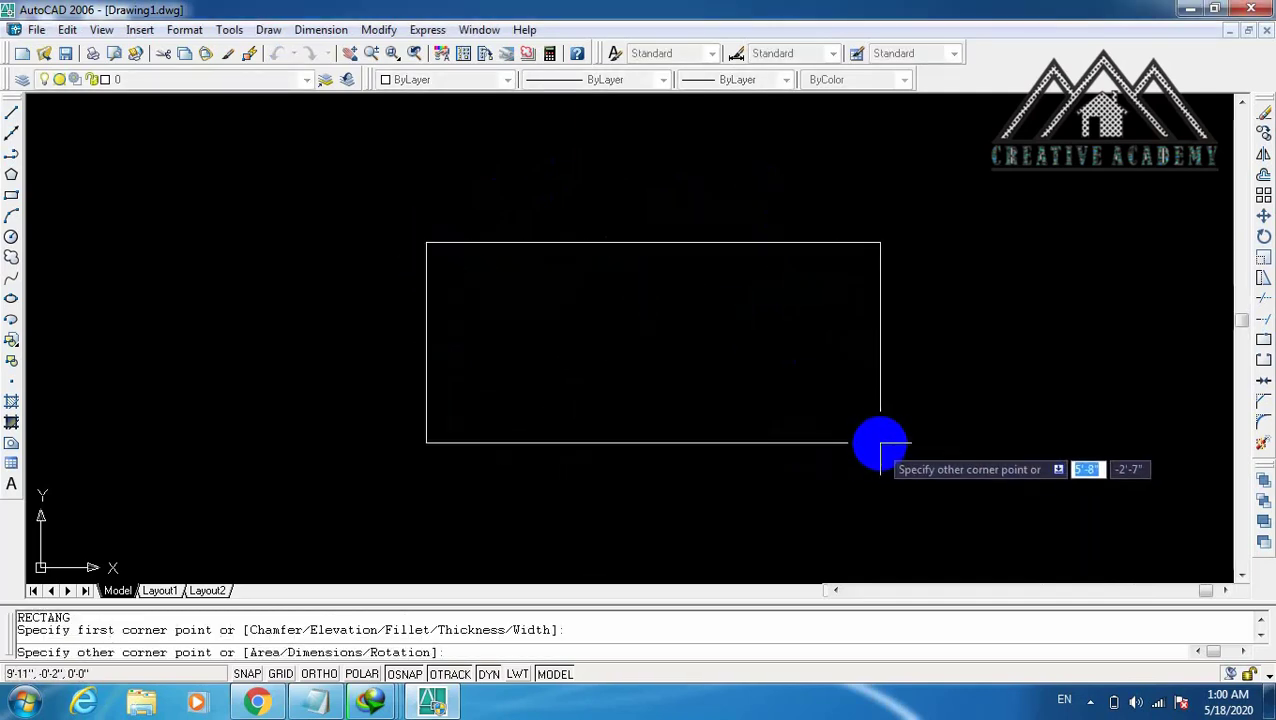
pyautogui.click(885, 440)
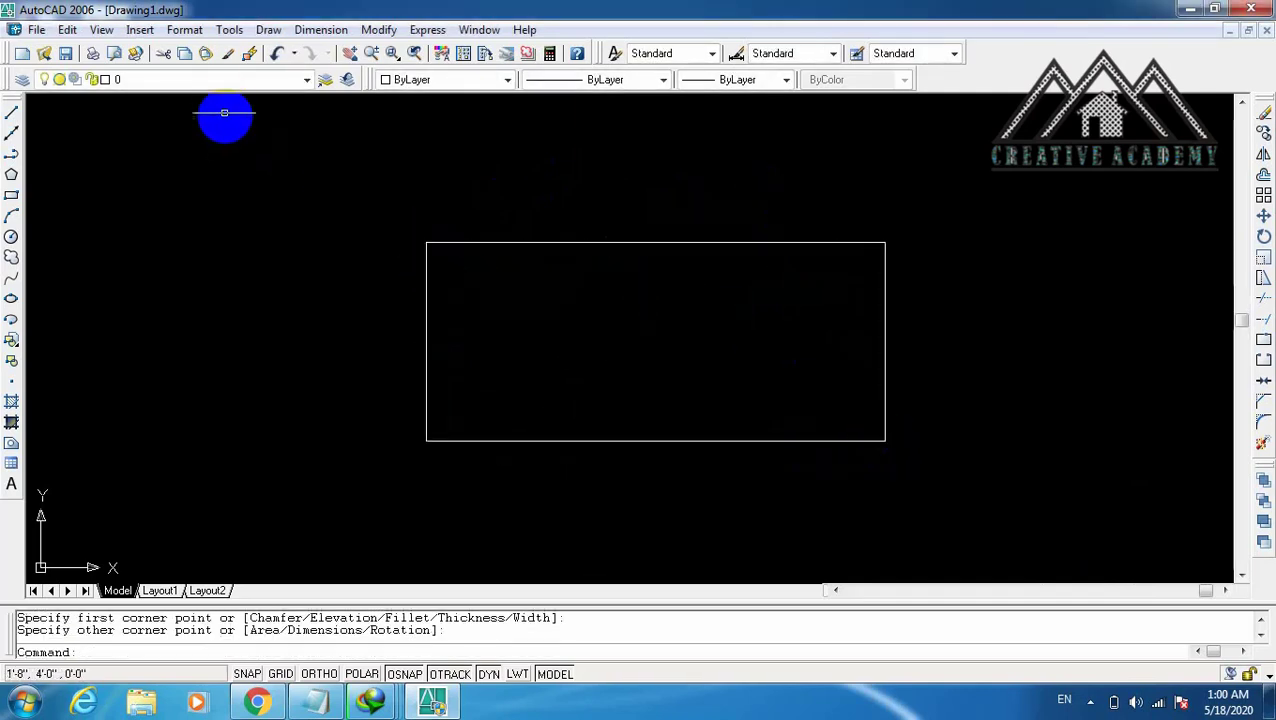
# Convert the rectangle into a revision cloud with reversed arc direction.
pyautogui.click(11, 255)
pyautogui.write('o')
pyautogui.press('Return')
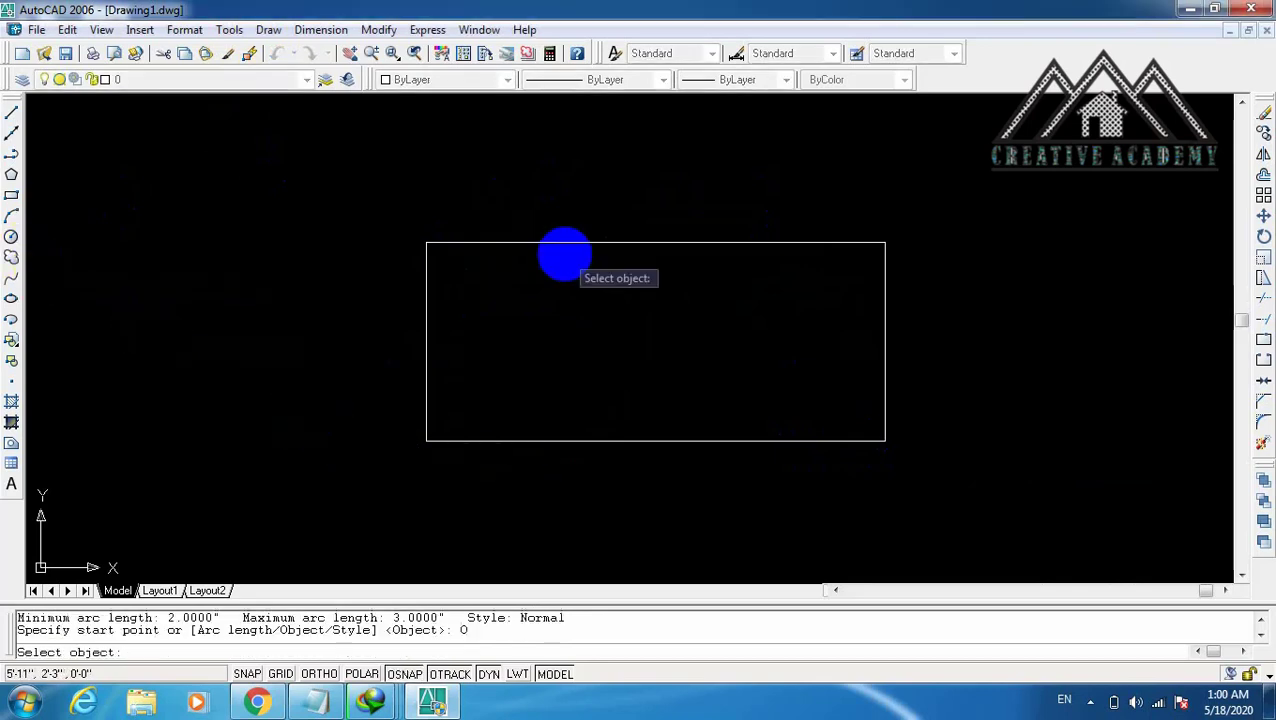
pyautogui.click(545, 244)
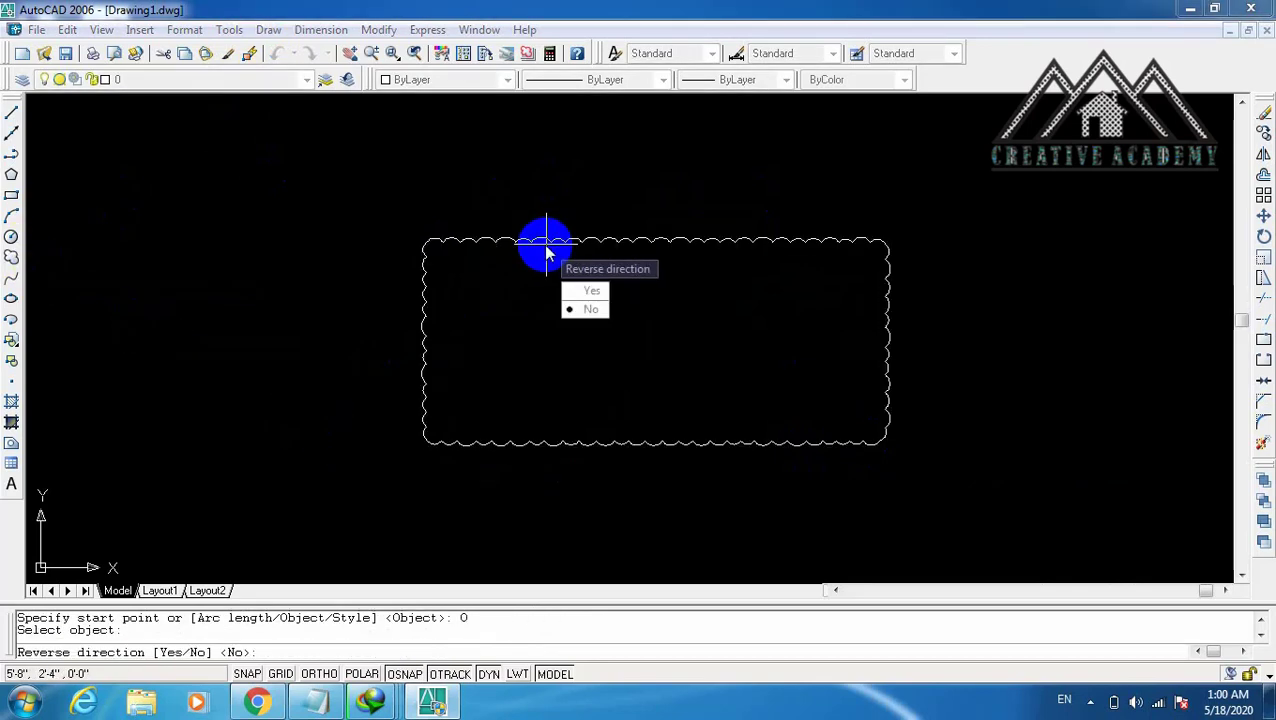
pyautogui.click(592, 291)
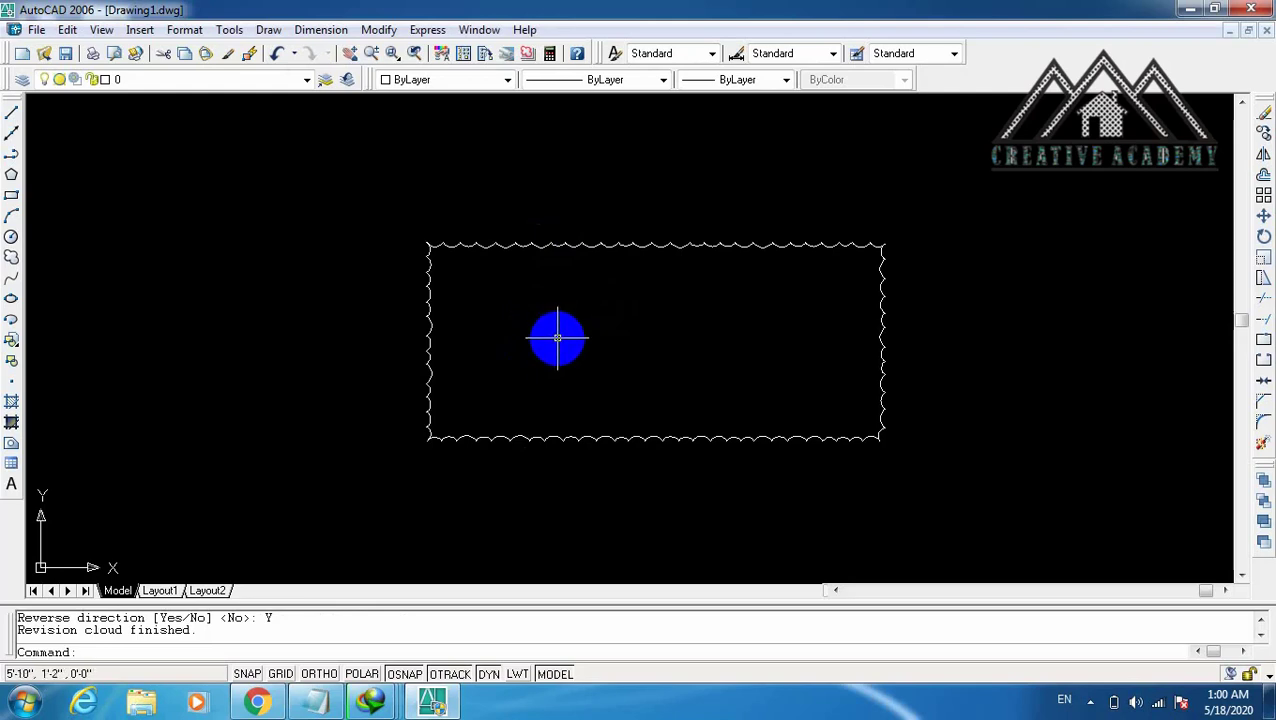
# Window-select the reversed rectangular cloud and delete it.
pyautogui.click(621, 216)
pyautogui.click(575, 328)
pyautogui.press('Delete')
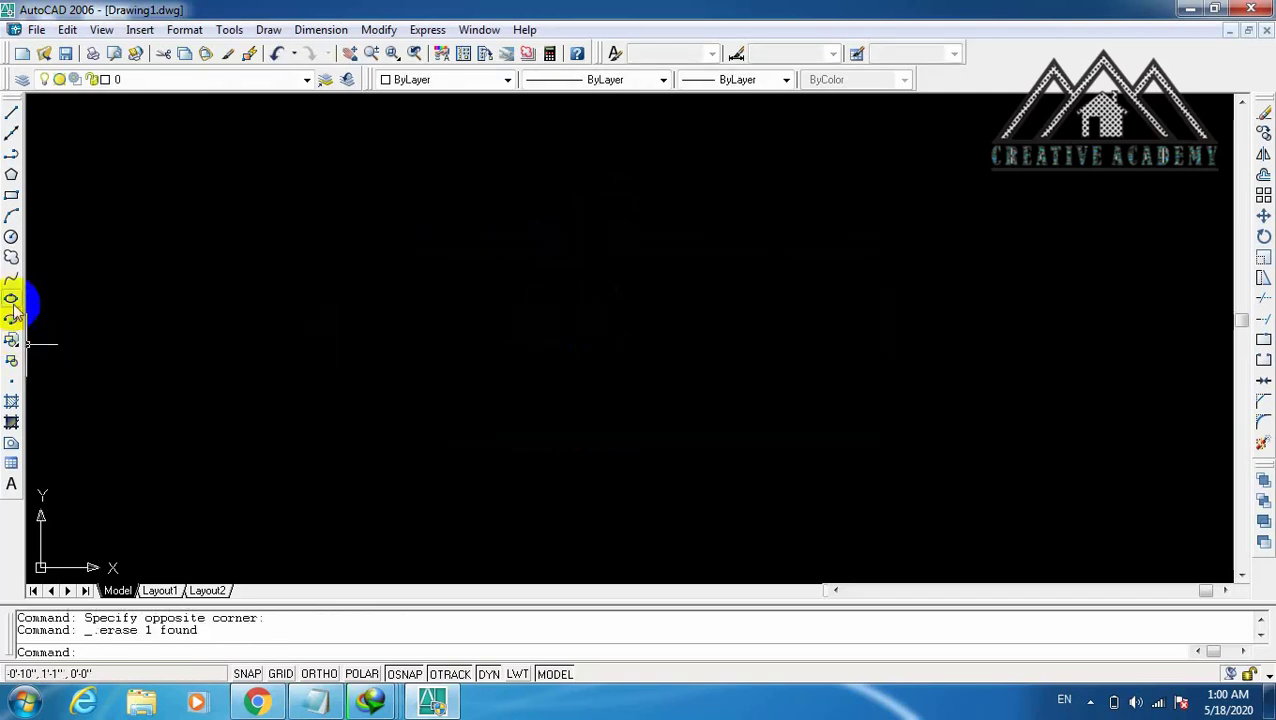
# Trace a closed freehand revision cloud on the left, then window-select and delete it.
pyautogui.click(12, 259)
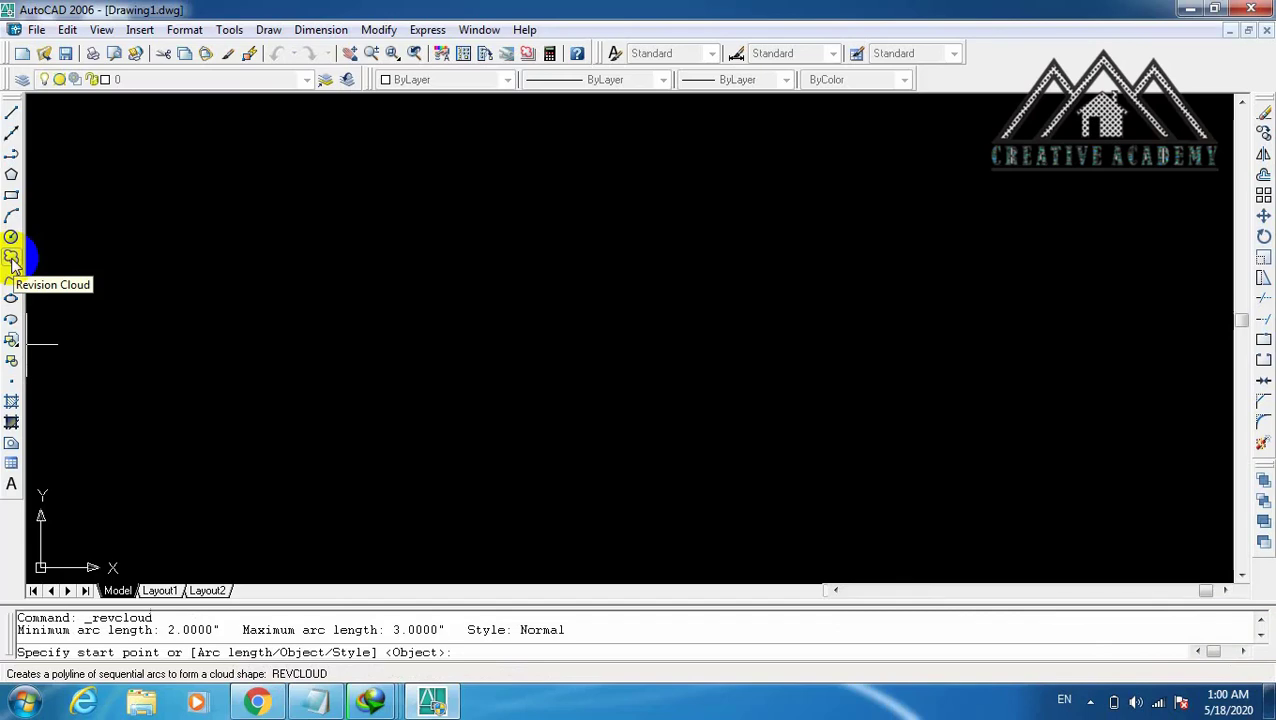
pyautogui.click(240, 299)
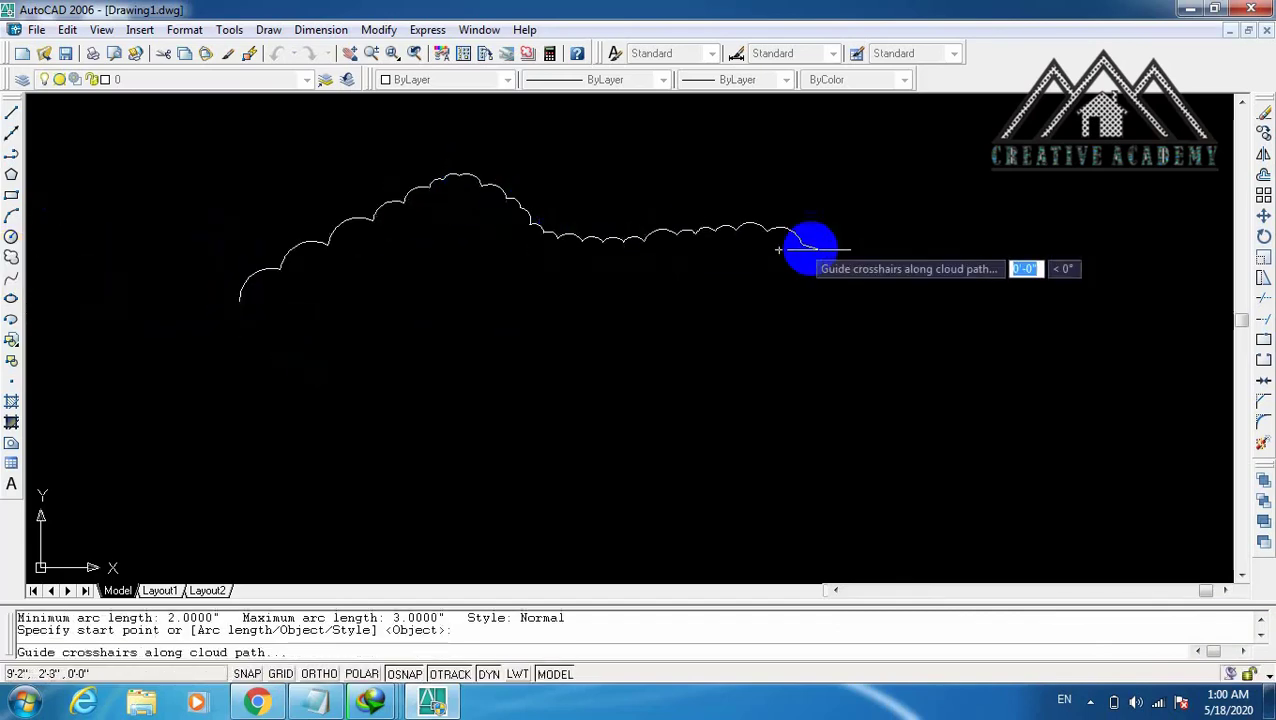
pyautogui.click(243, 305)
pyautogui.click(336, 228)
pyautogui.click(223, 230)
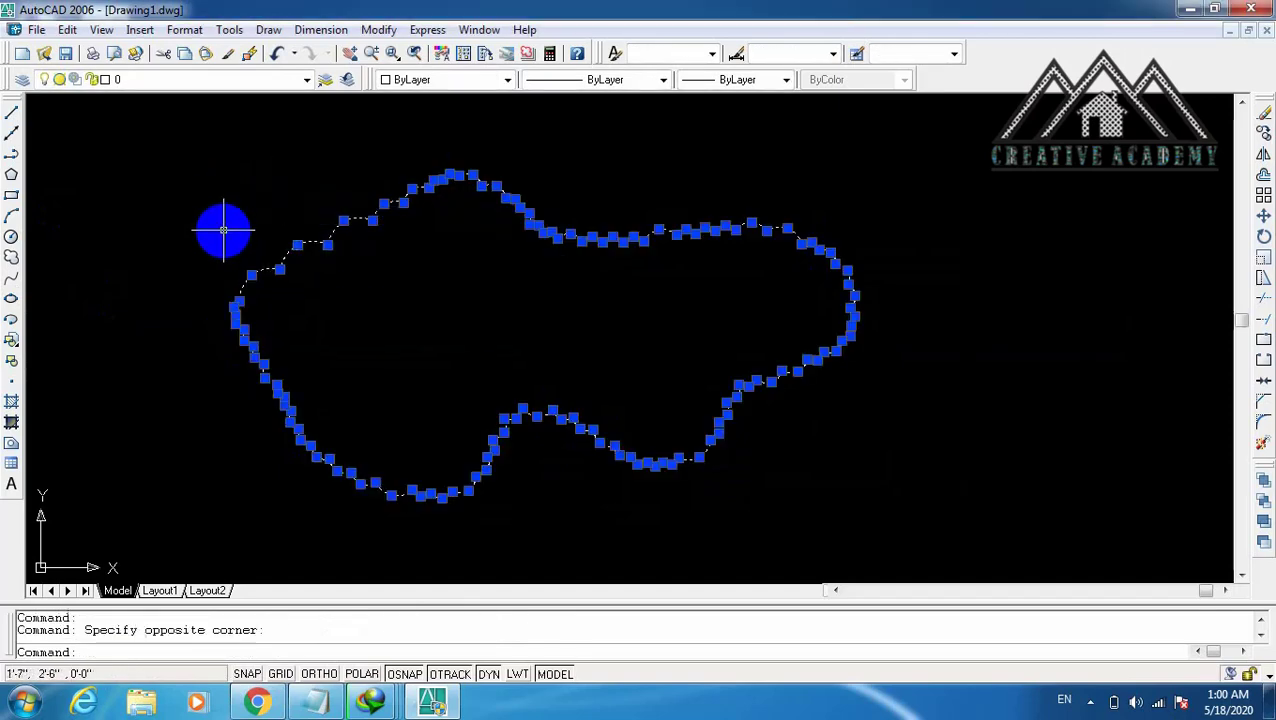
pyautogui.press('Delete')
pyautogui.click(11, 257)
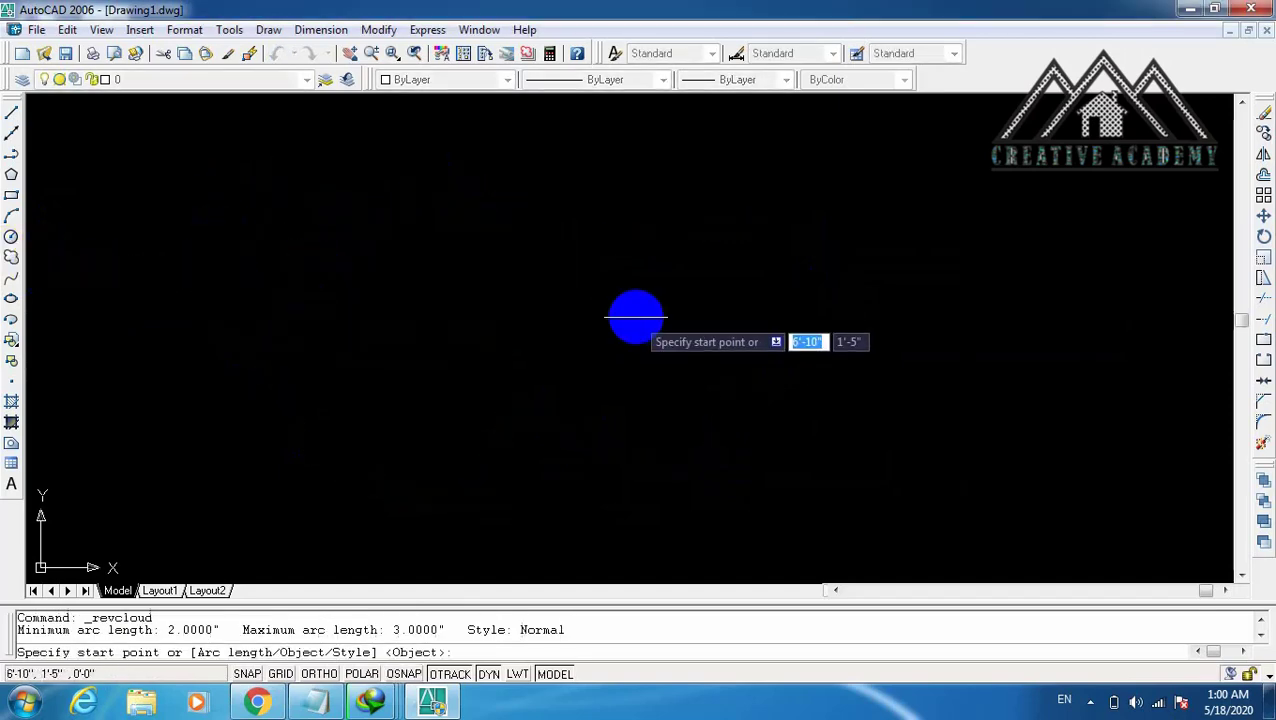
# Switch the revision cloud style to Calligraphy and trace two overlapping clouds.
pyautogui.write('s')
pyautogui.press('Return')
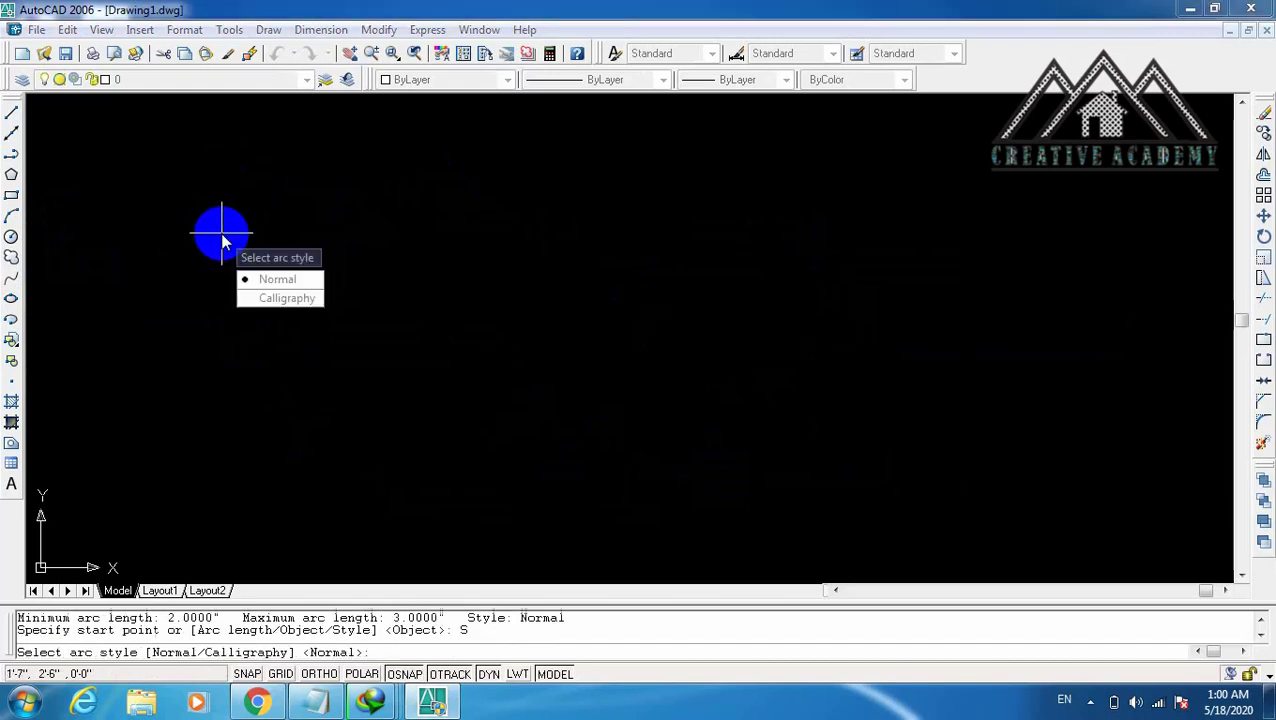
pyautogui.click(287, 298)
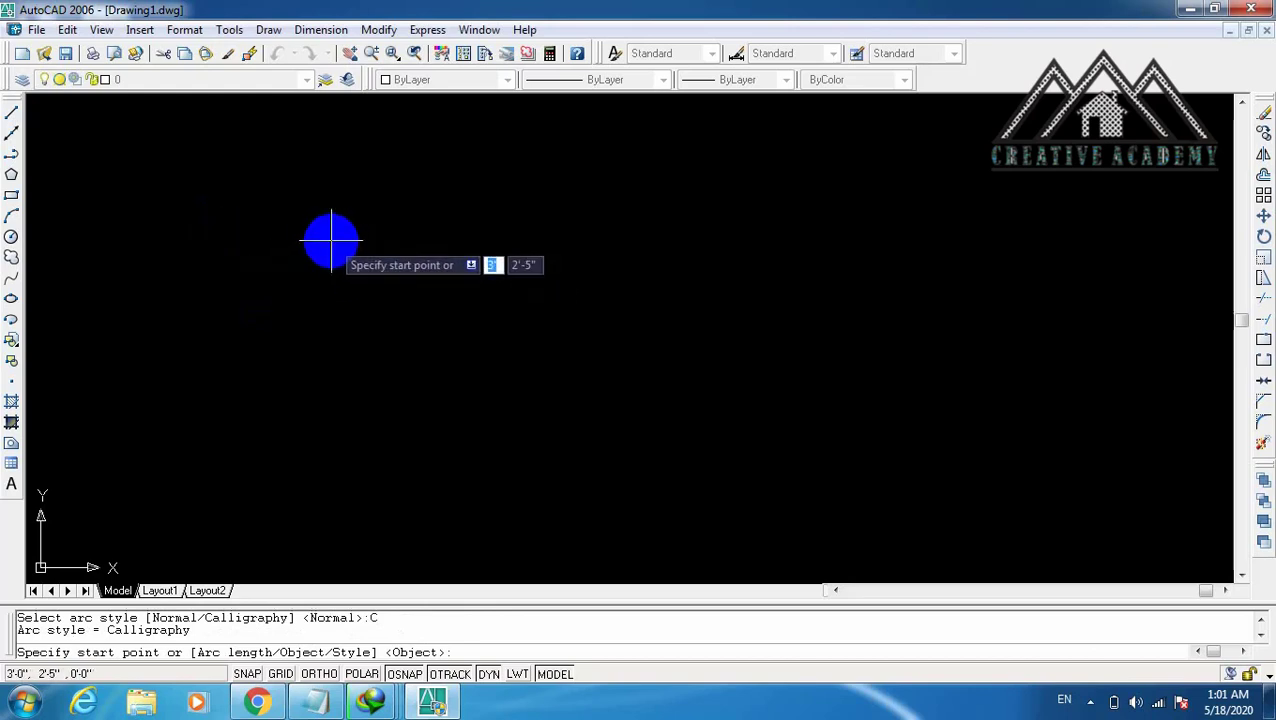
pyautogui.click(331, 240)
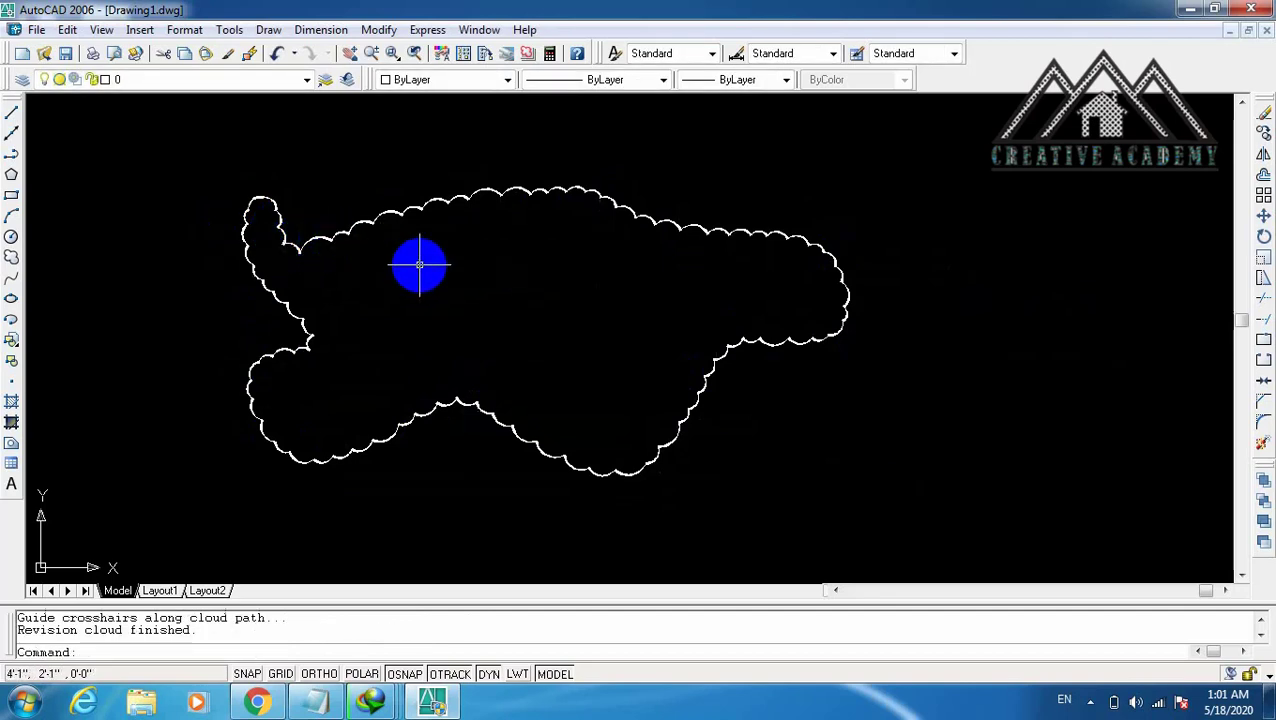
pyautogui.press('Return')
pyautogui.click(641, 305)
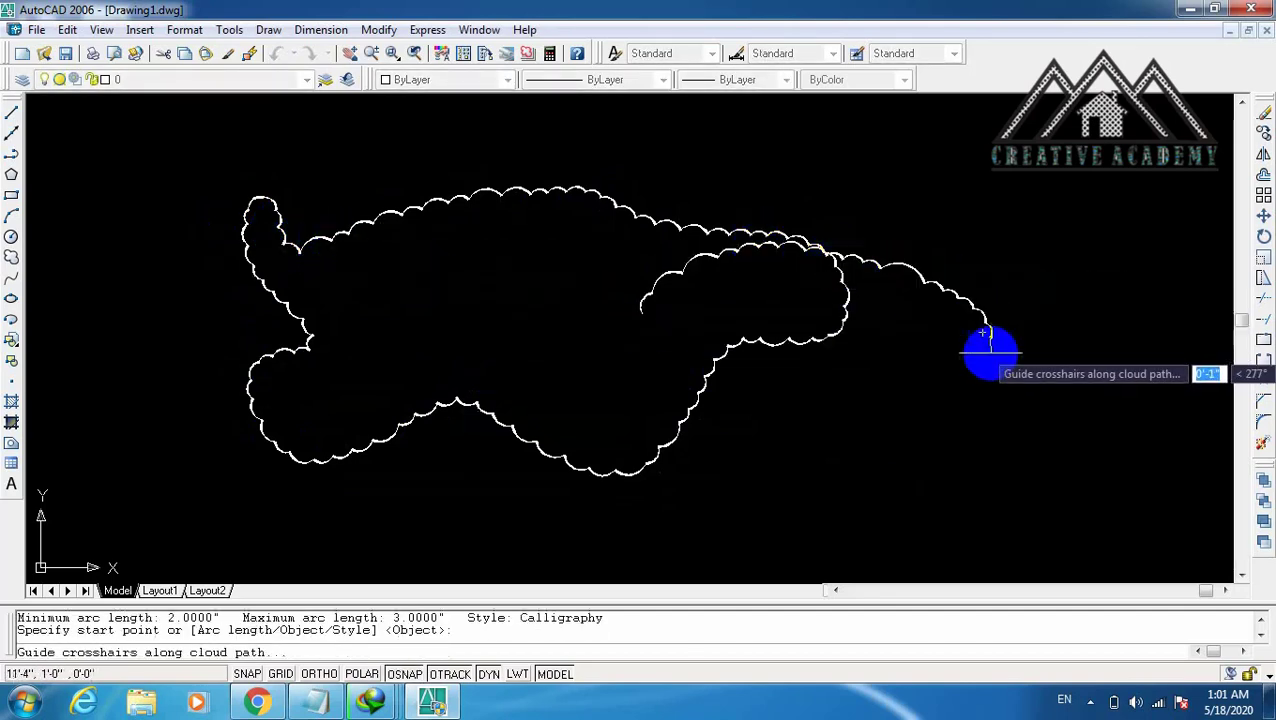
pyautogui.press('Return')
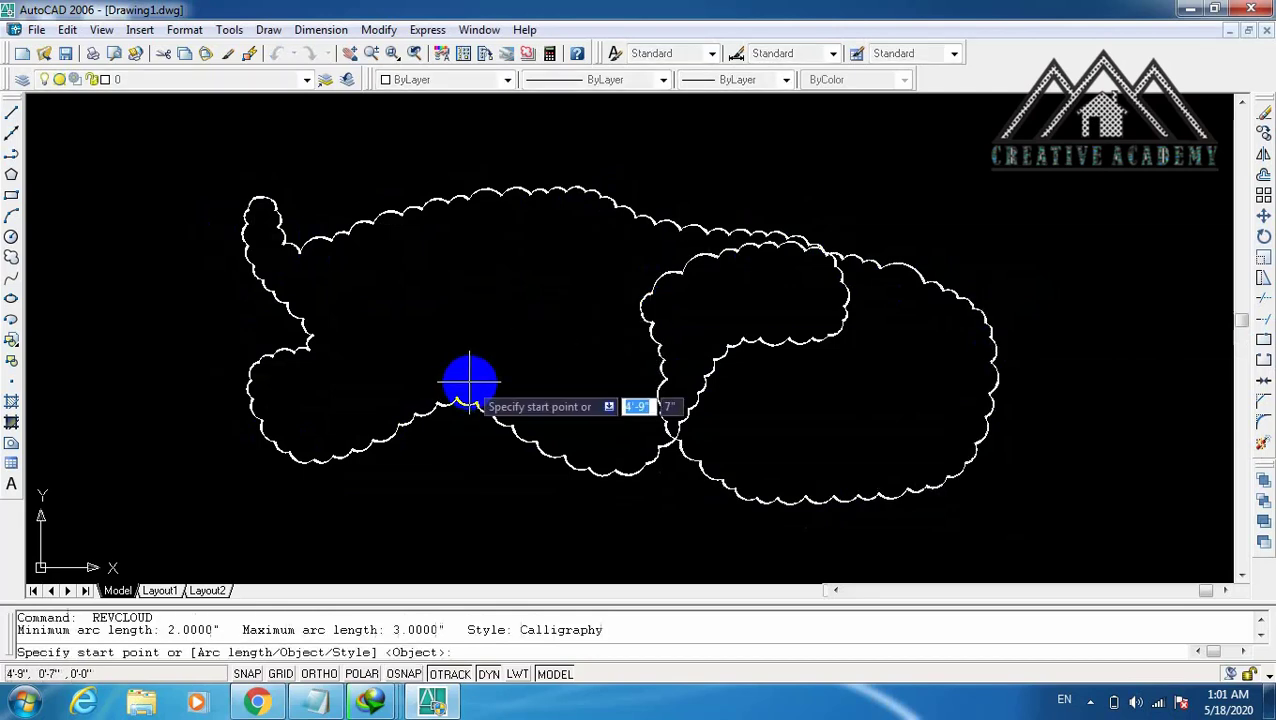
# Cancel the leftover revision cloud prompt and an accidental Arc command.
pyautogui.write('N')
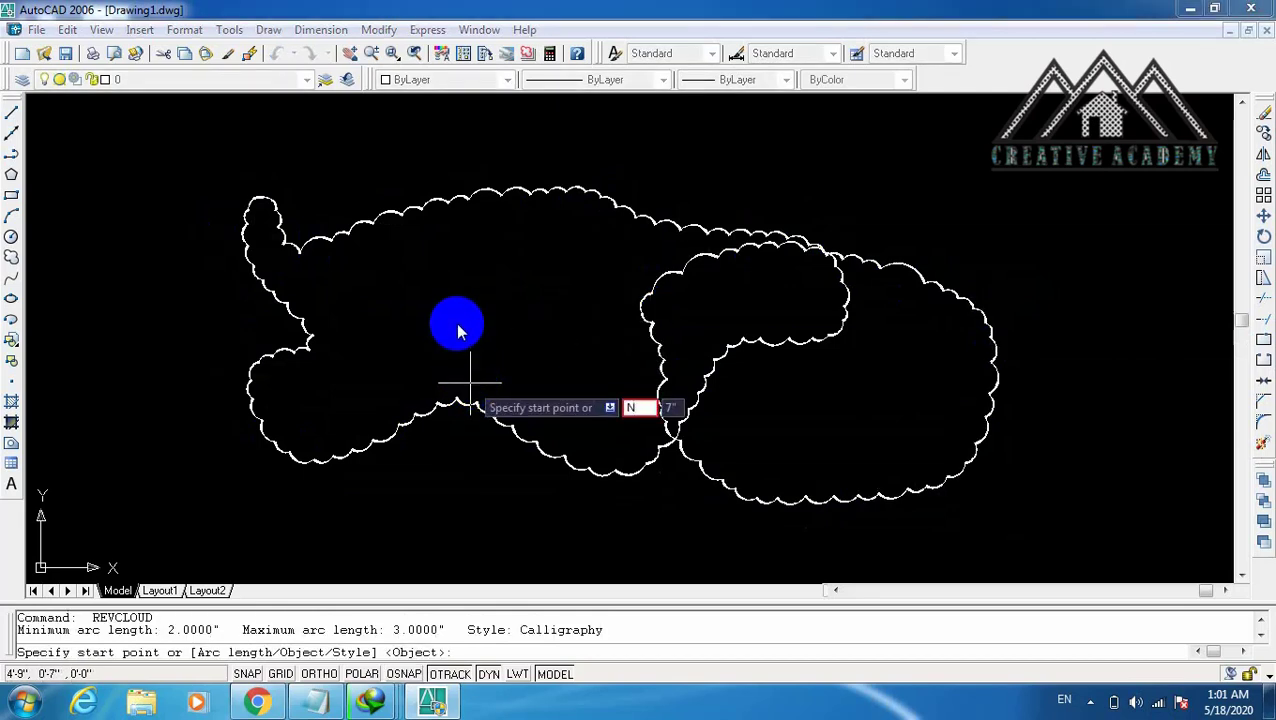
pyautogui.press('Escape')
pyautogui.press('Escape')
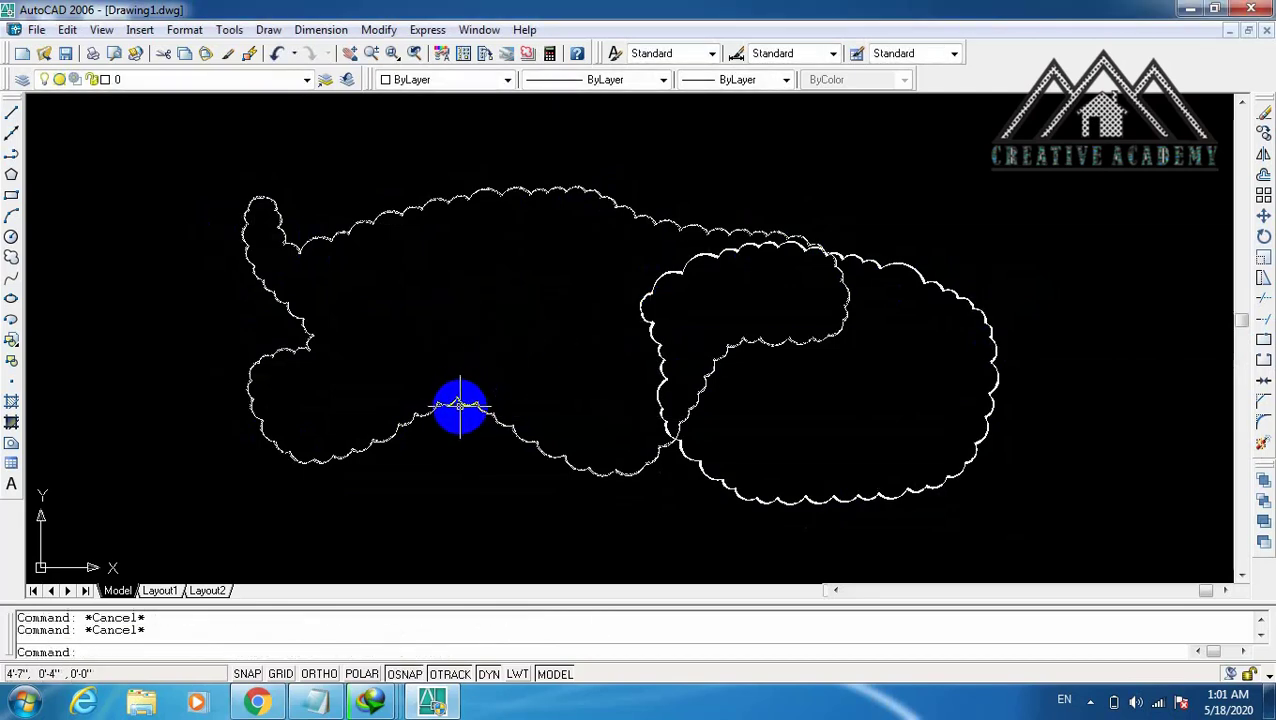
pyautogui.write('A')
pyautogui.press('Return')
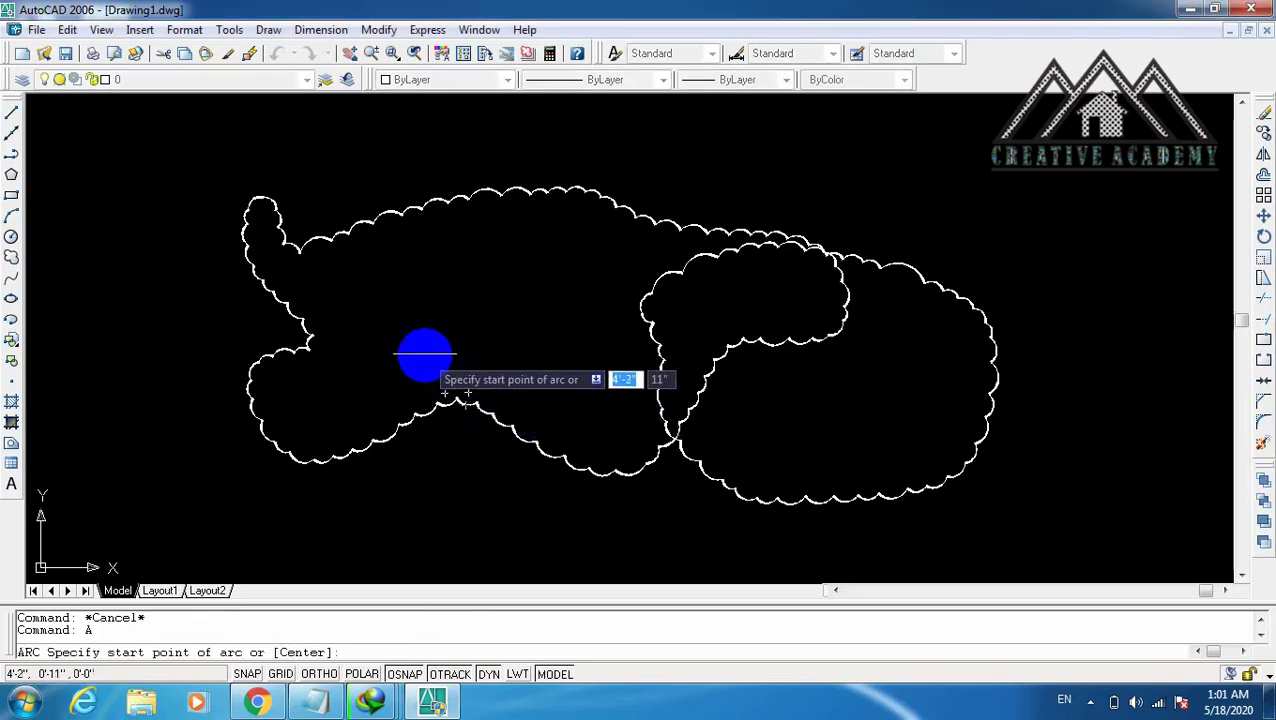
pyautogui.press('Escape')
pyautogui.press('Escape')
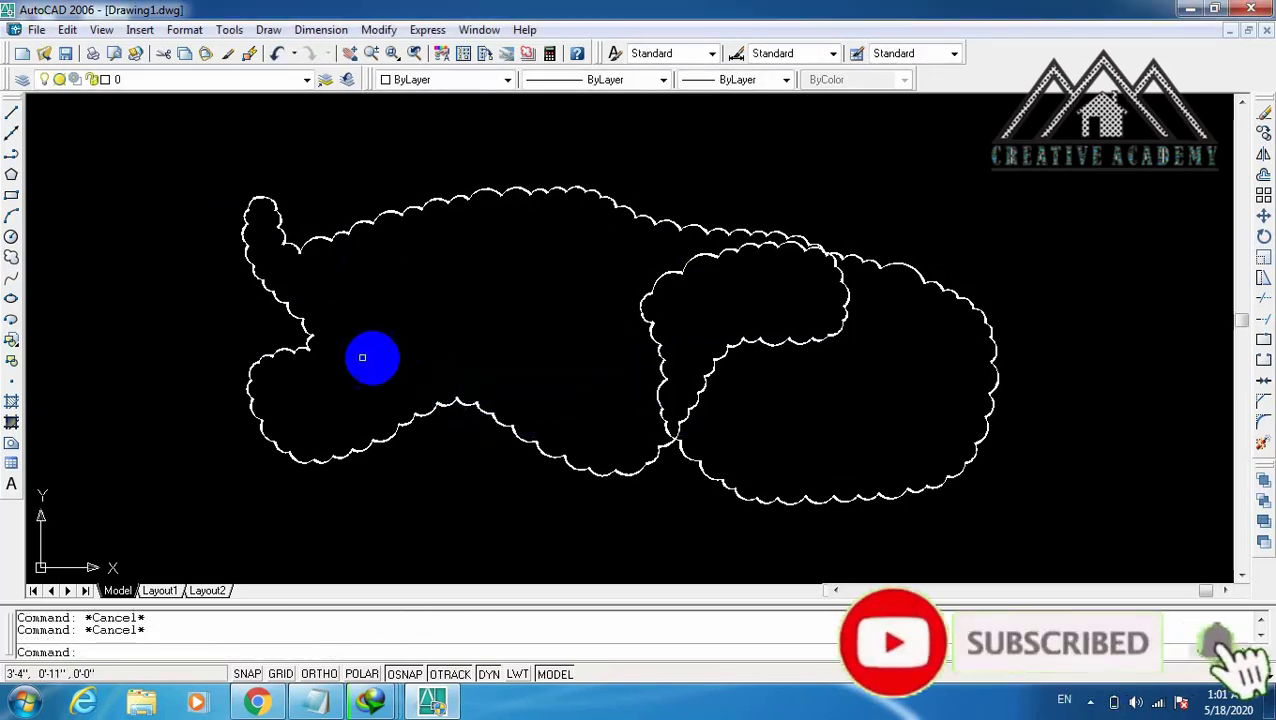
# Trace a third revision cloud in Normal style across the two calligraphy clouds.
pyautogui.click(11, 255)
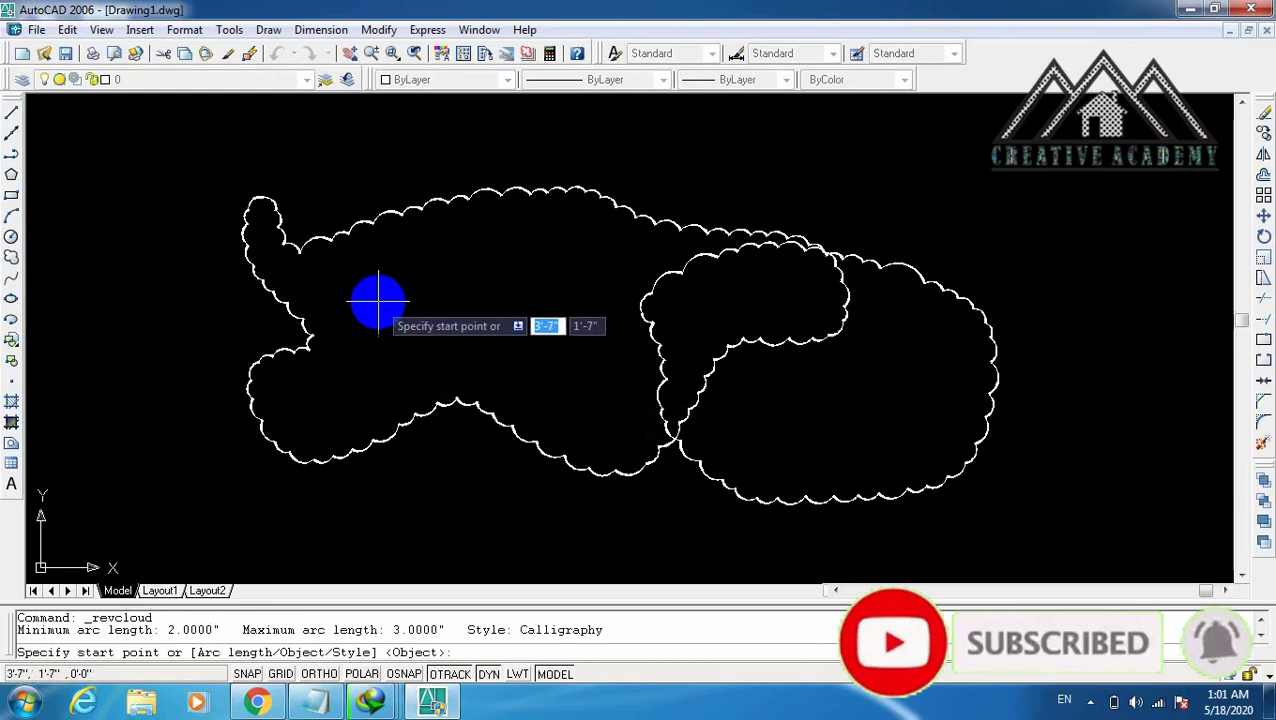
pyautogui.write('S')
pyautogui.press('Return')
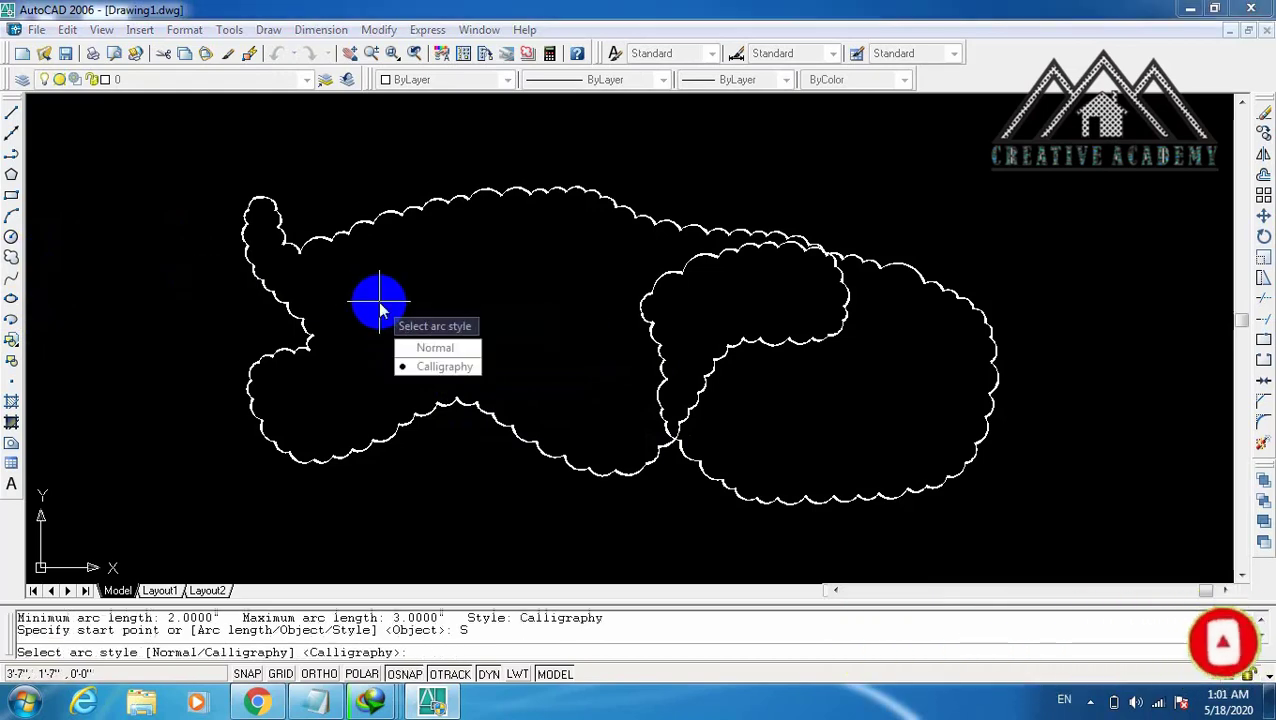
pyautogui.click(420, 348)
pyautogui.click(400, 265)
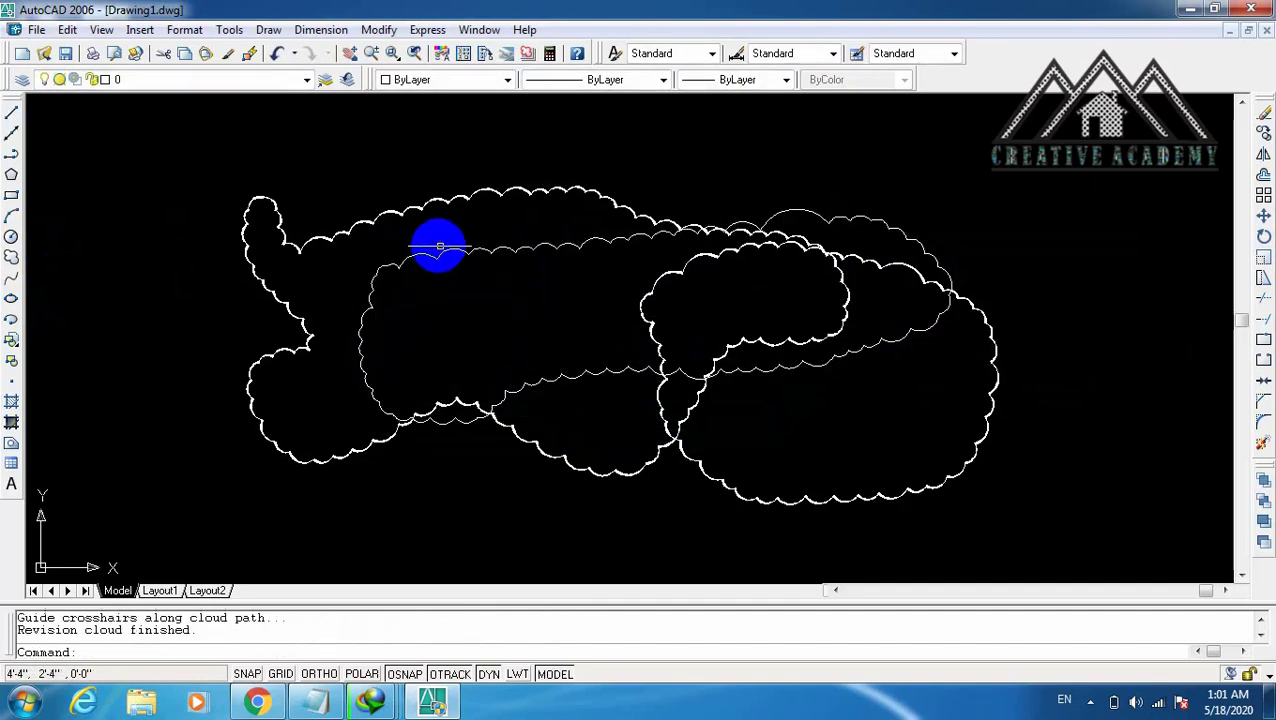
pyautogui.press('Escape')
pyautogui.click(1011, 194)
# Delete the three clouds and draw the large rectangle.
pyautogui.click(411, 476)
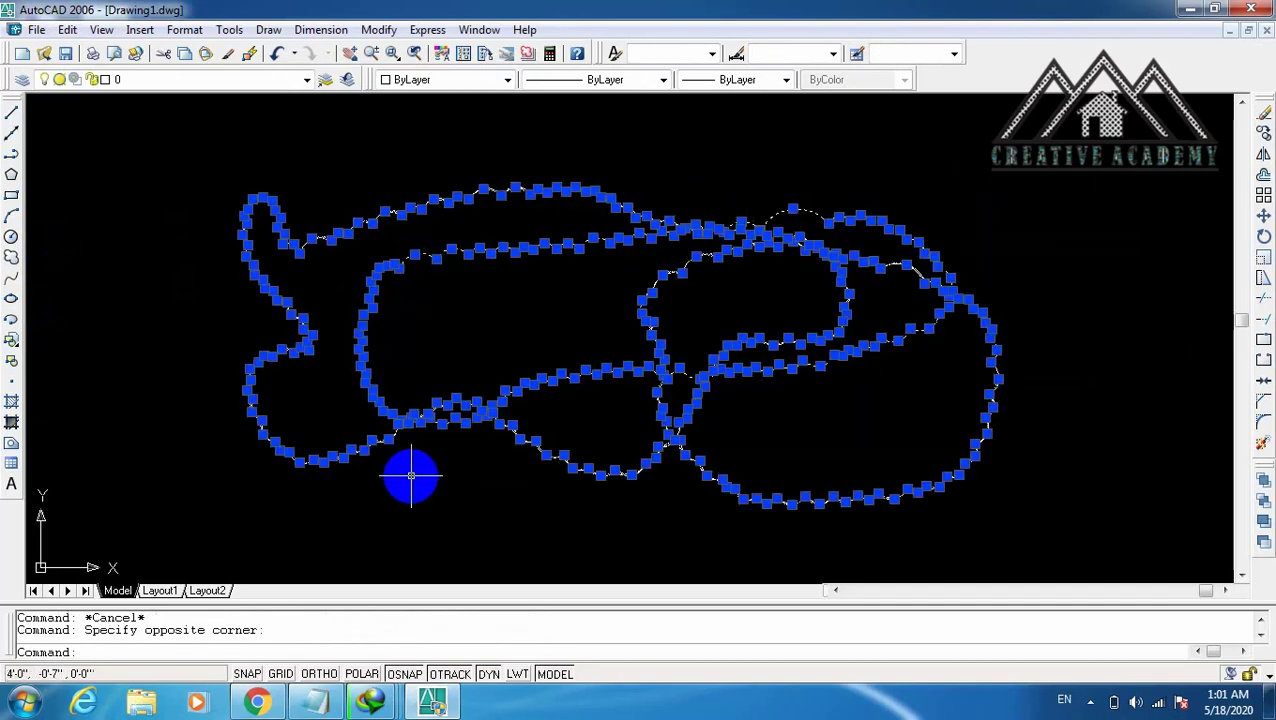
pyautogui.press('Delete')
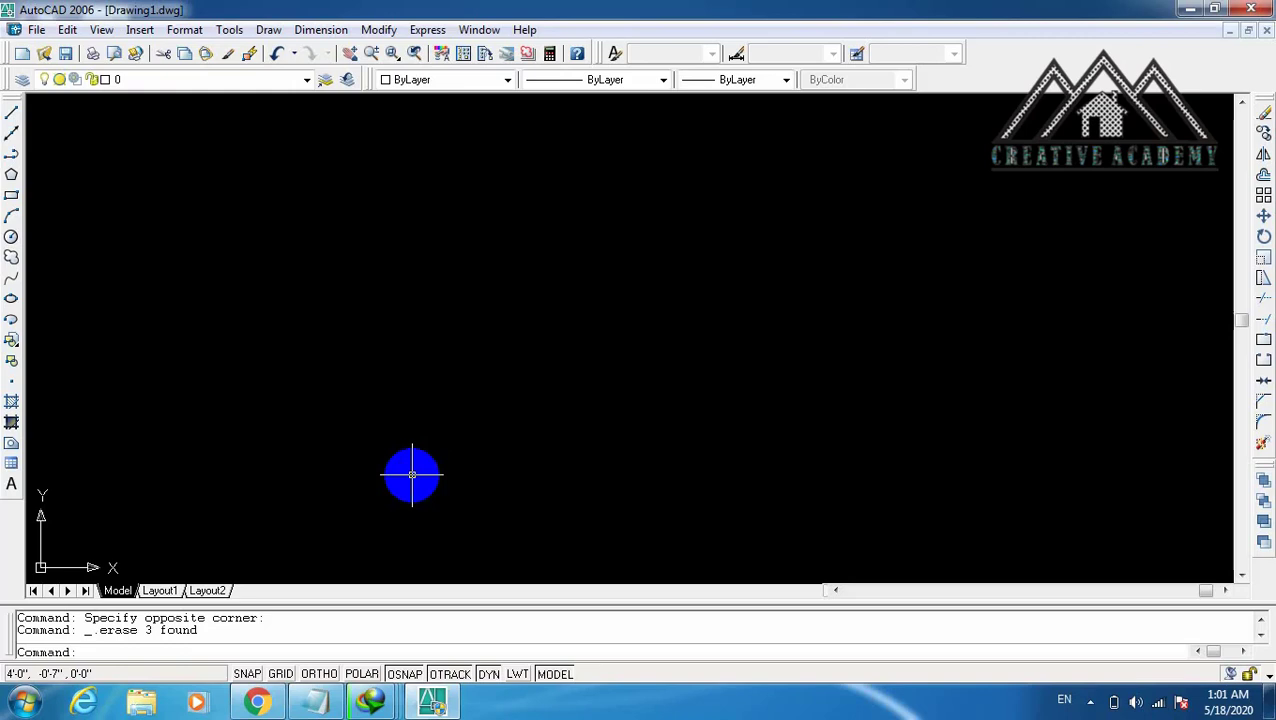
pyautogui.write('rec')
pyautogui.press('Return')
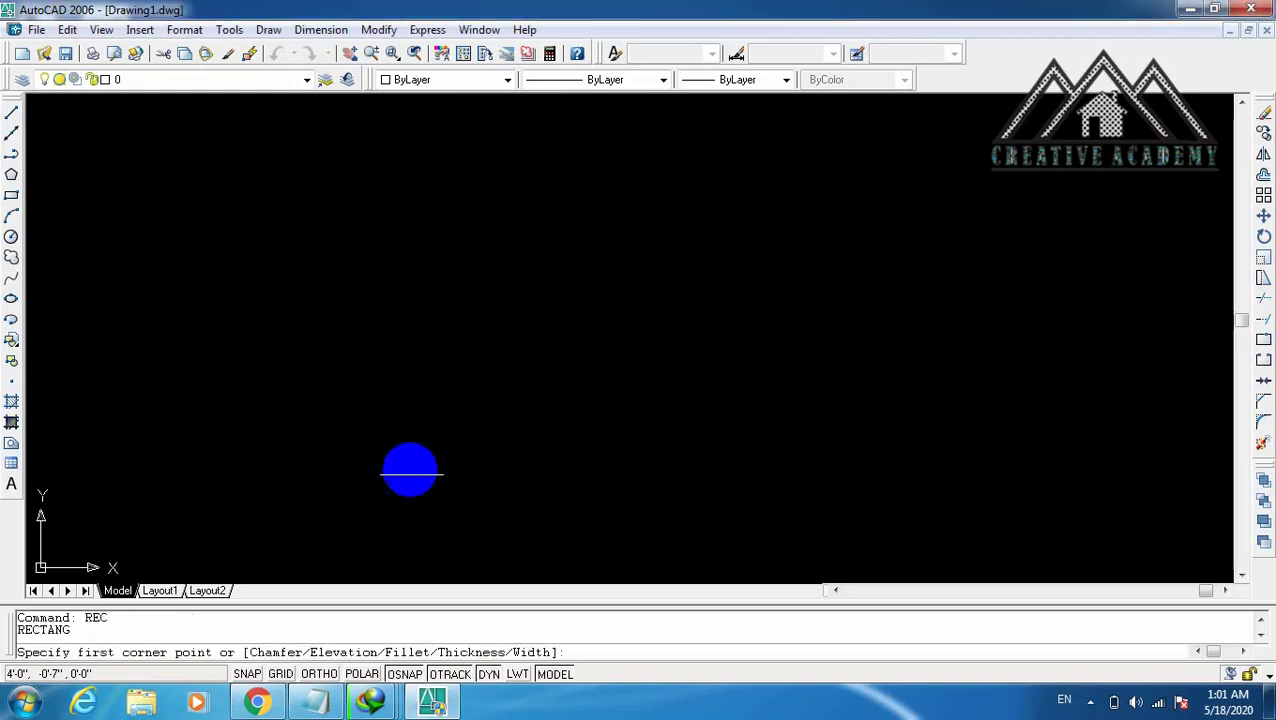
pyautogui.click(384, 234)
pyautogui.click(670, 397)
# Add a thin vertical rectangle, a square and a short wide rectangle overlapping the large one.
pyautogui.press('Return')
pyautogui.click(565, 323)
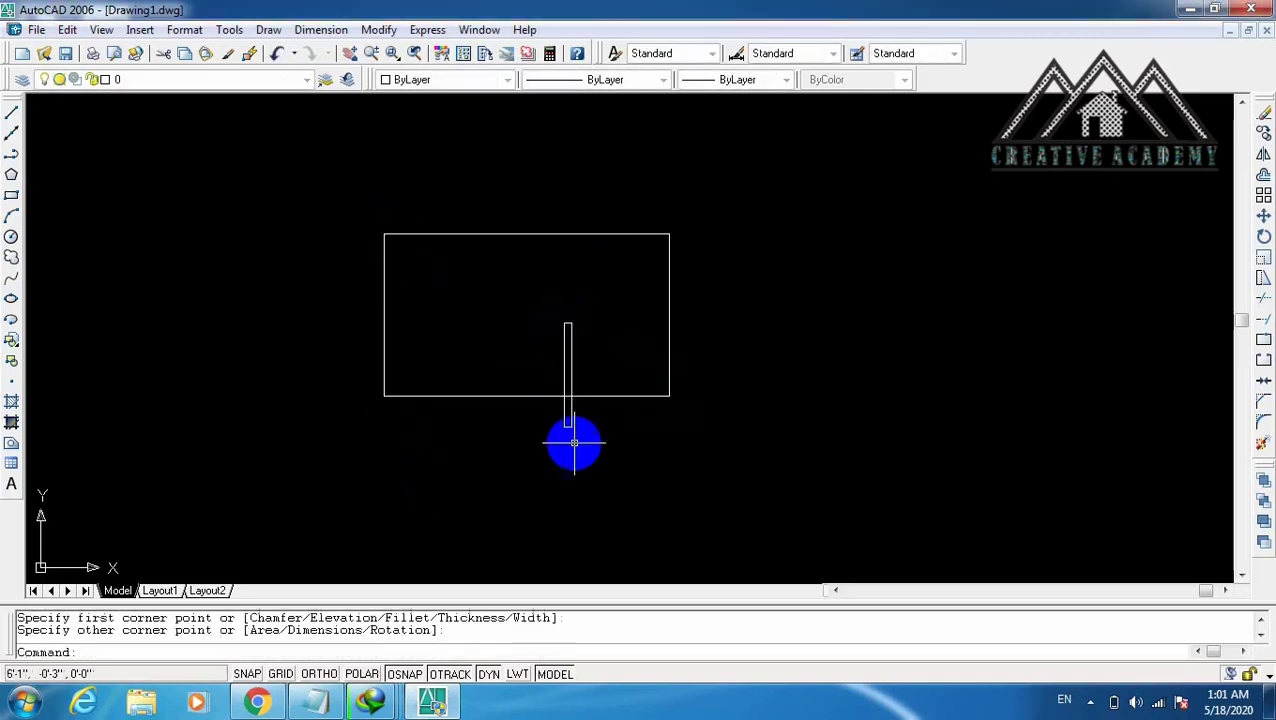
pyautogui.click(572, 427)
pyautogui.click(515, 343)
pyautogui.click(436, 435)
pyautogui.click(408, 315)
pyautogui.click(289, 350)
pyautogui.press('Escape')
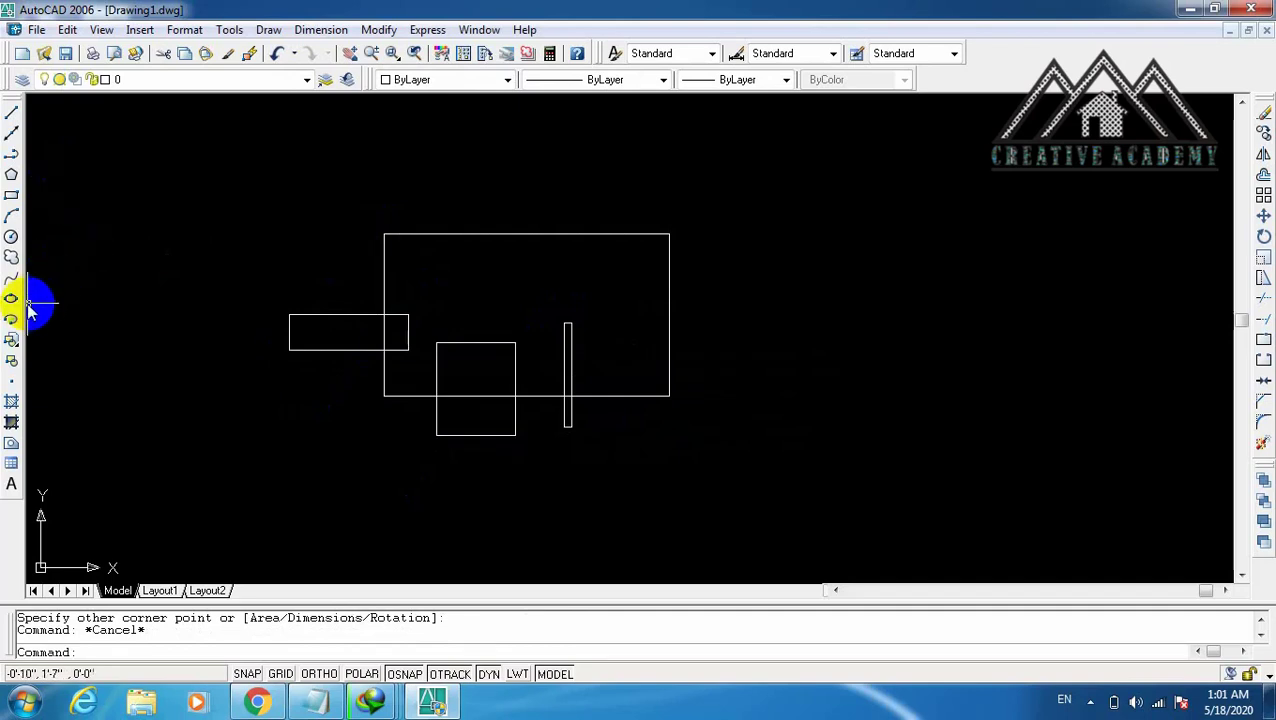
pyautogui.click(12, 258)
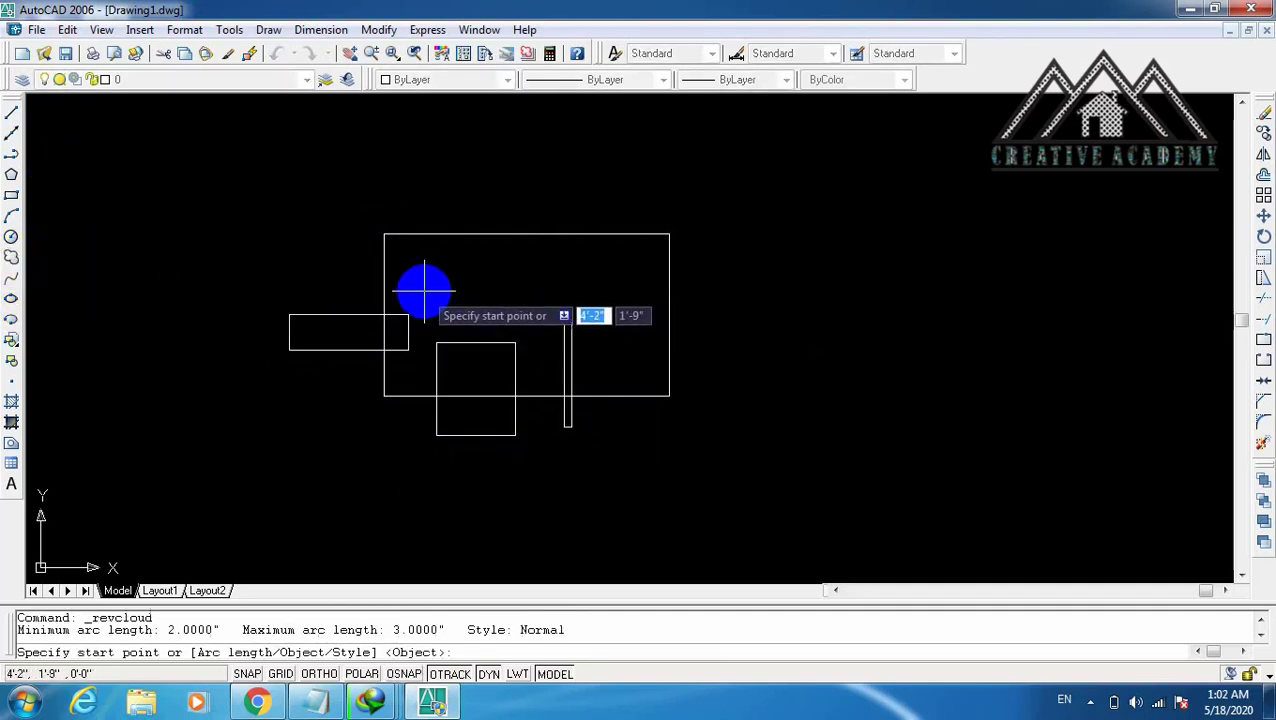
# Trace a small revision cloud around the overlap of the short wide and large rectangles.
pyautogui.click(419, 284)
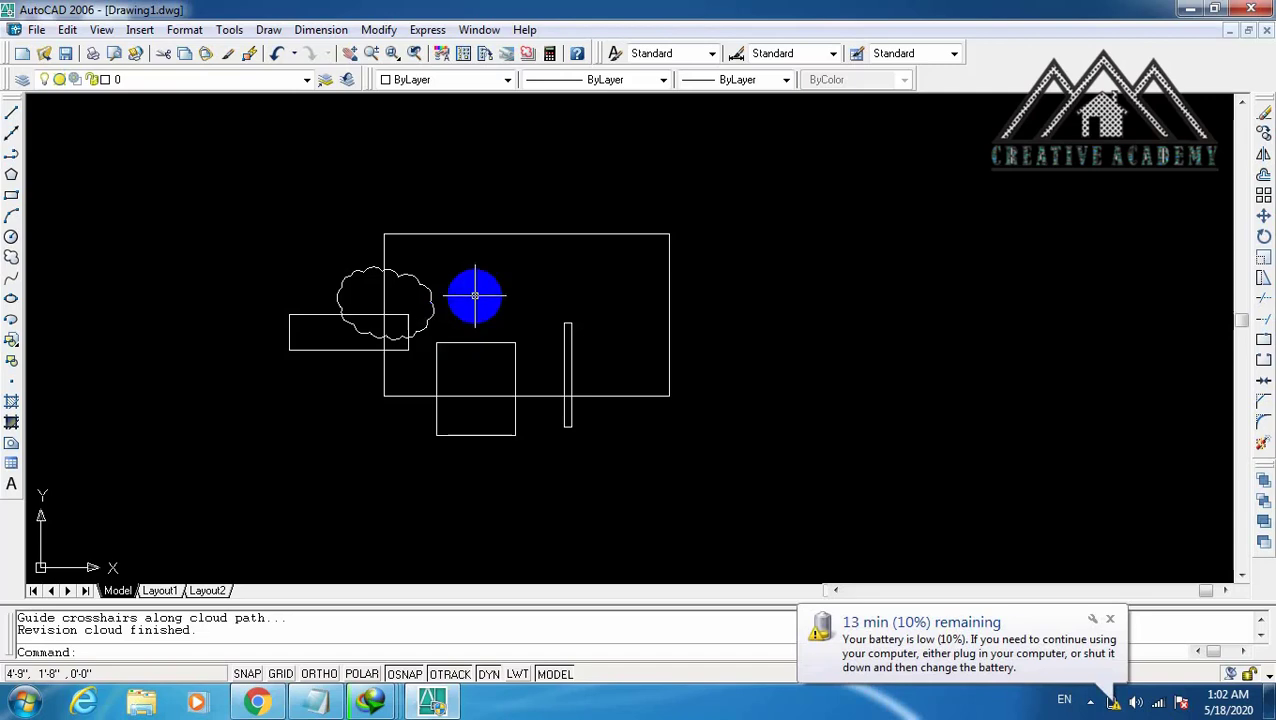
pyautogui.click(1110, 619)
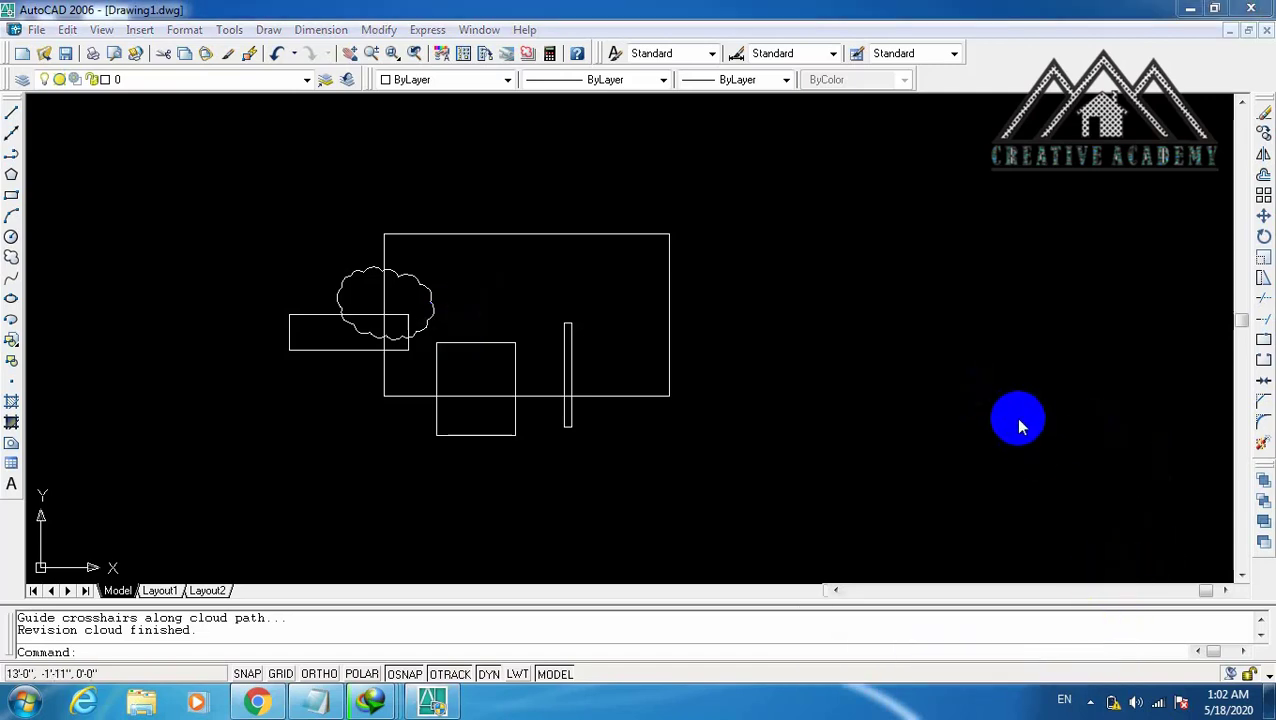